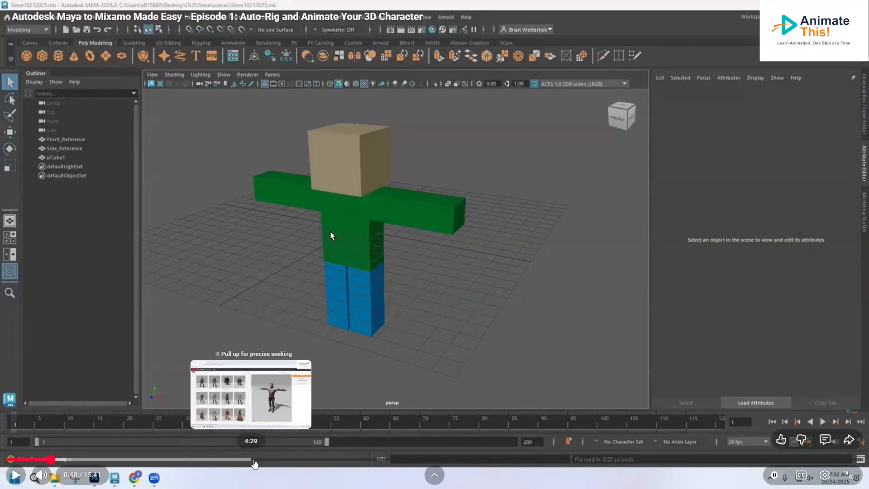
# - Skim the Maya to Mixamo tutorial video, examining the Auto-Rigger stage and the rigged character's animation preview
pyautogui.click(361, 460)
pyautogui.click(392, 459)
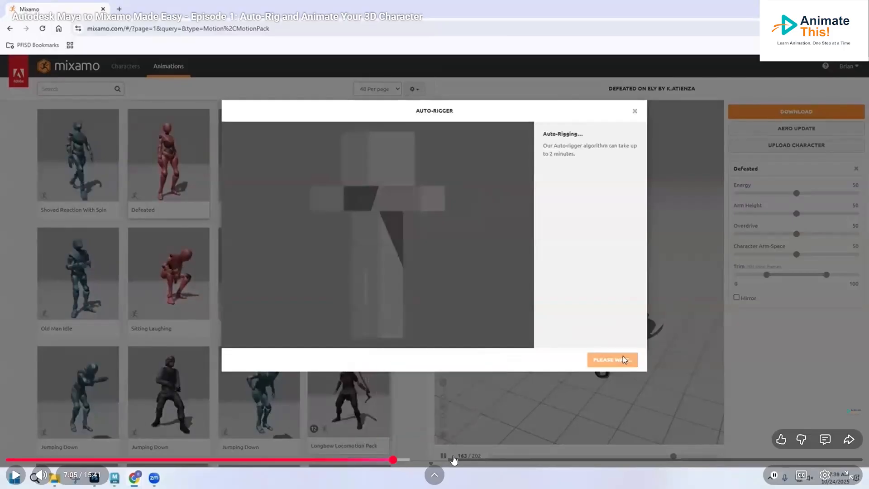
pyautogui.click(453, 460)
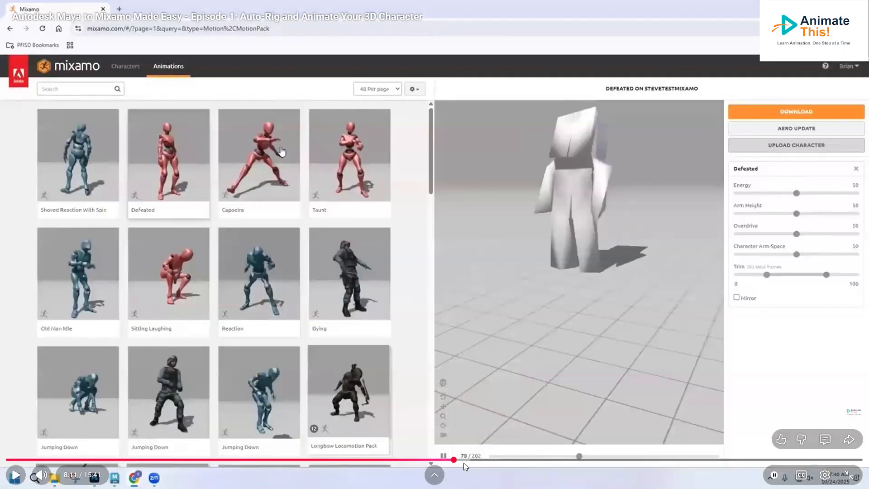
pyautogui.moveTo(461, 459); pyautogui.dragTo(453, 460)
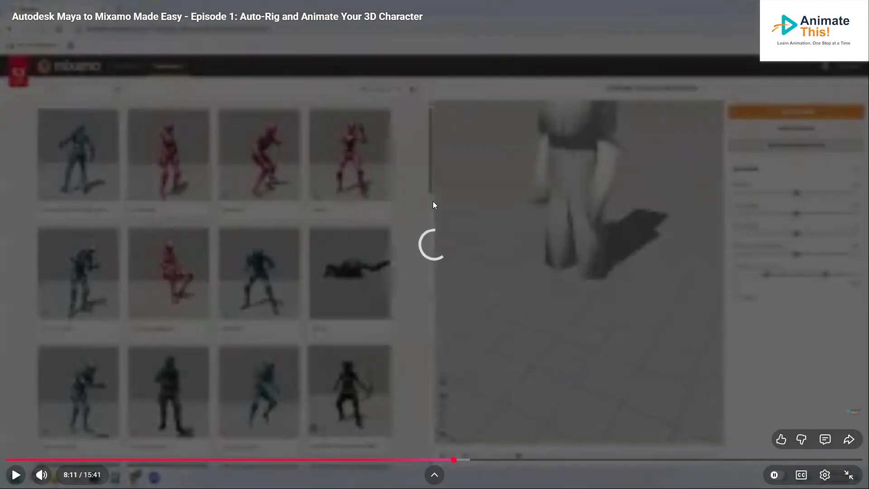
pyautogui.click(446, 459)
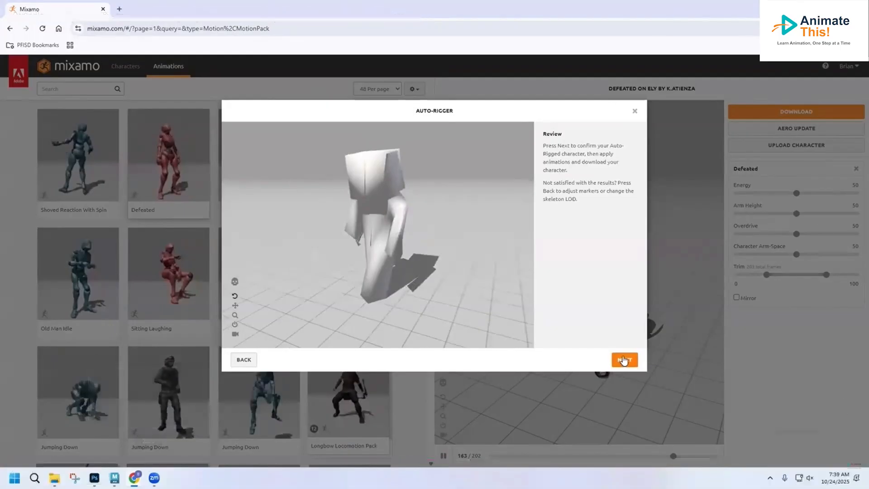
pyautogui.click(845, 472)
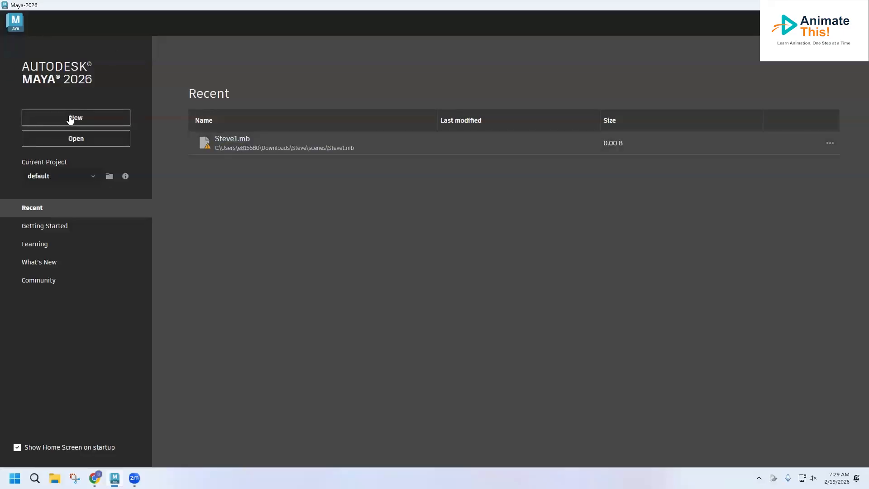
# - Create a new Maya scene and reset the current workspace to its default layout
pyautogui.click(70, 117)
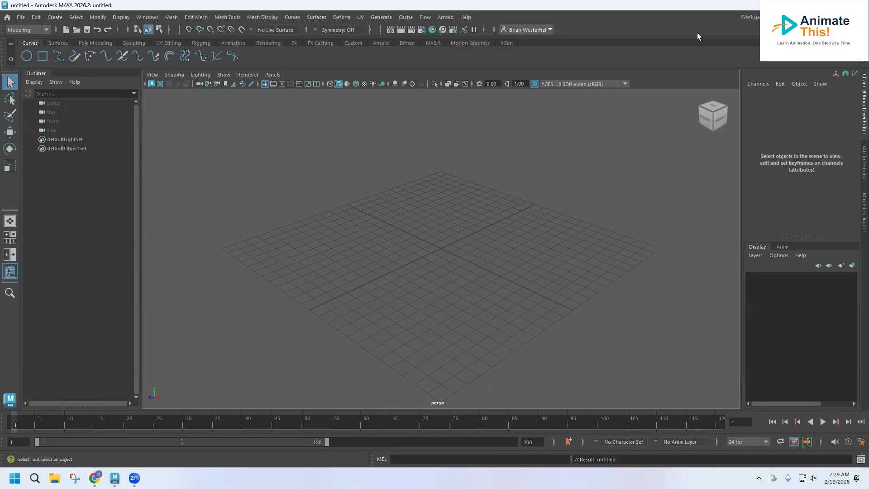
pyautogui.click(813, 17)
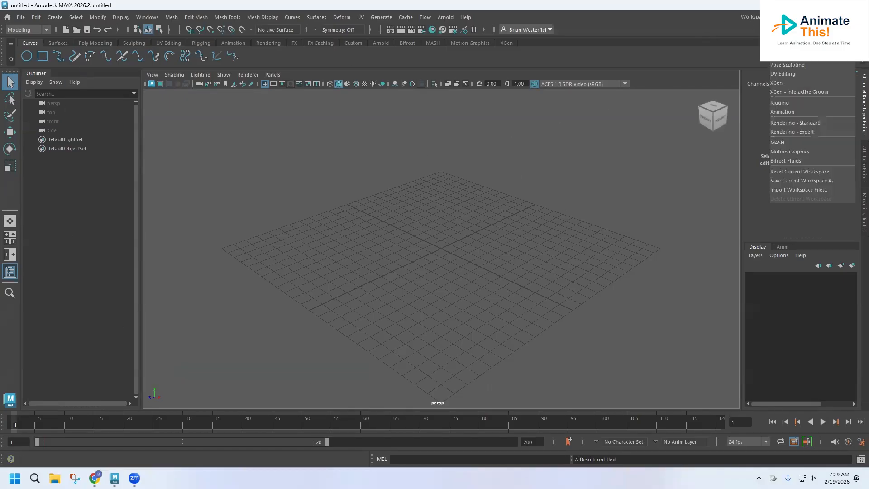
pyautogui.click(786, 171)
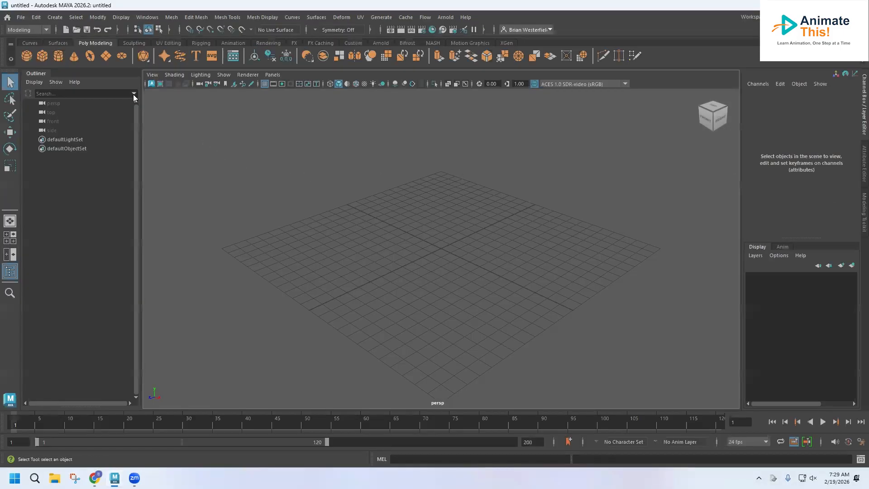
# - Create a new project named Mixamo_Man located on the Desktop, keeping the default project folders
pyautogui.click(23, 21)
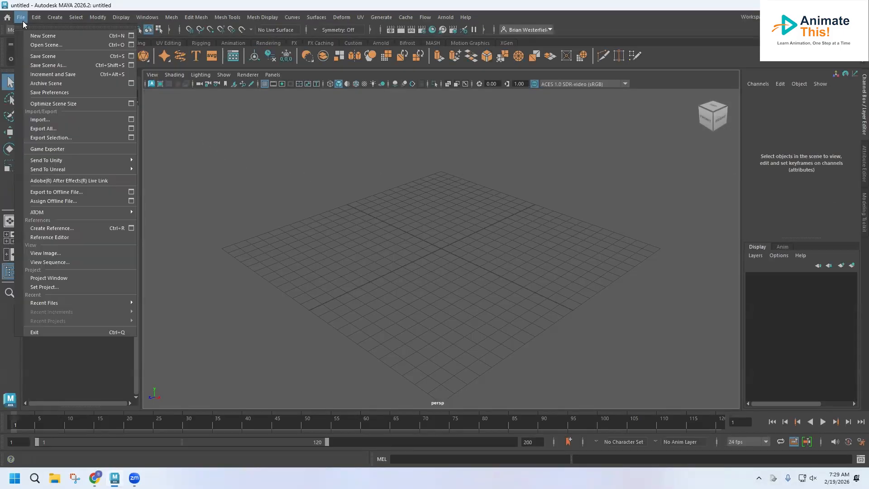
pyautogui.click(48, 278)
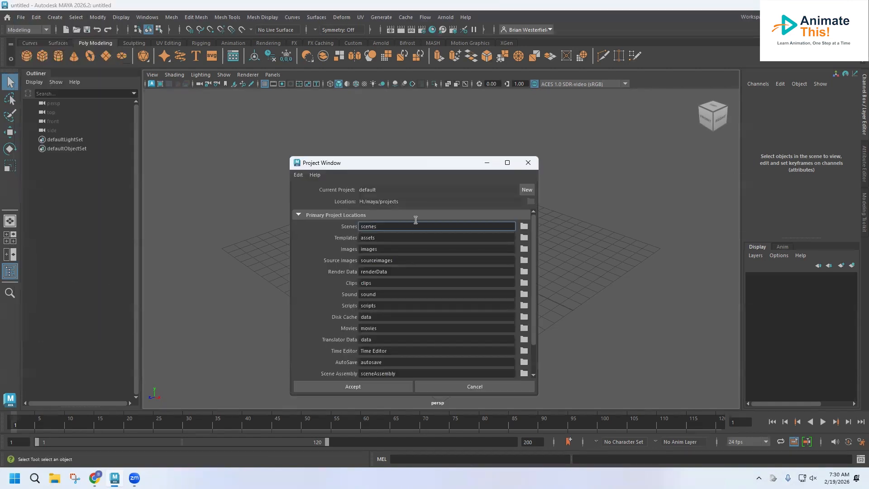
pyautogui.click(526, 190)
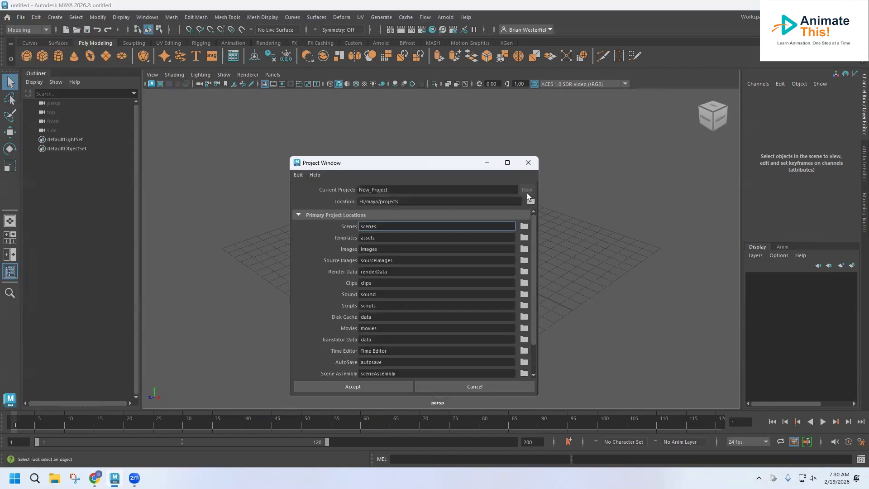
pyautogui.doubleClick(418, 193)
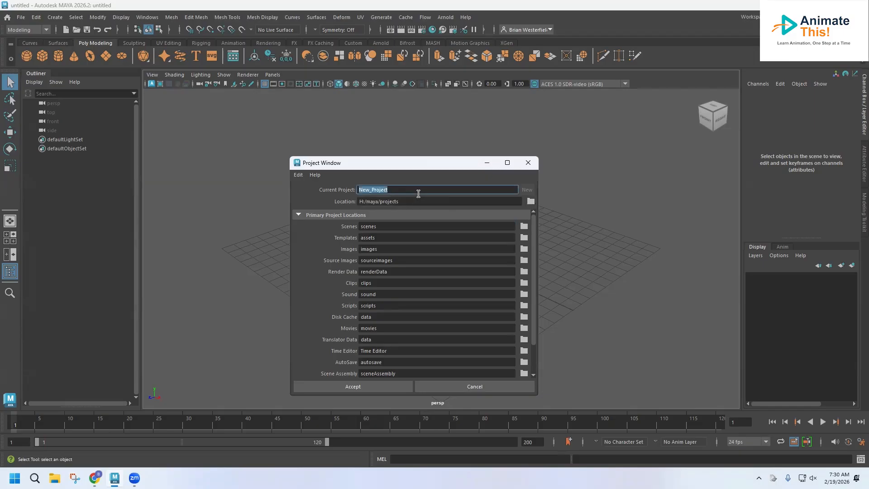
pyautogui.write('Mixamo_Man')
pyautogui.click(527, 200)
pyautogui.click(259, 199)
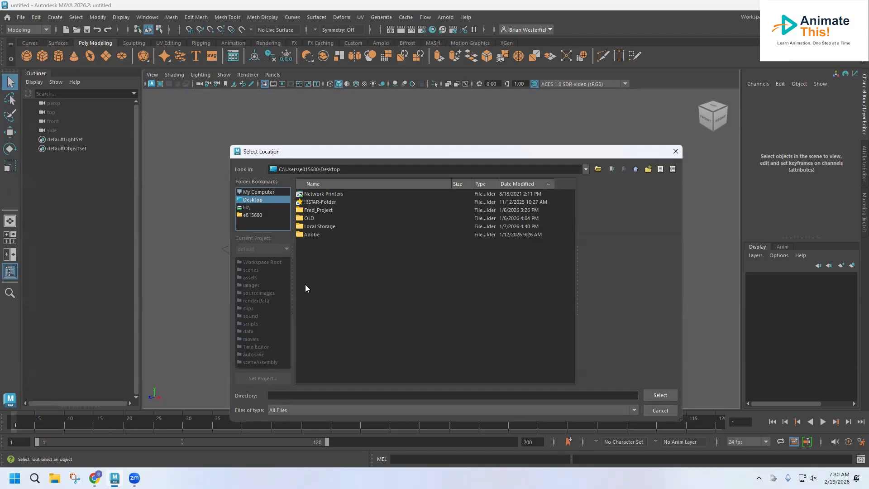
pyautogui.click(659, 395)
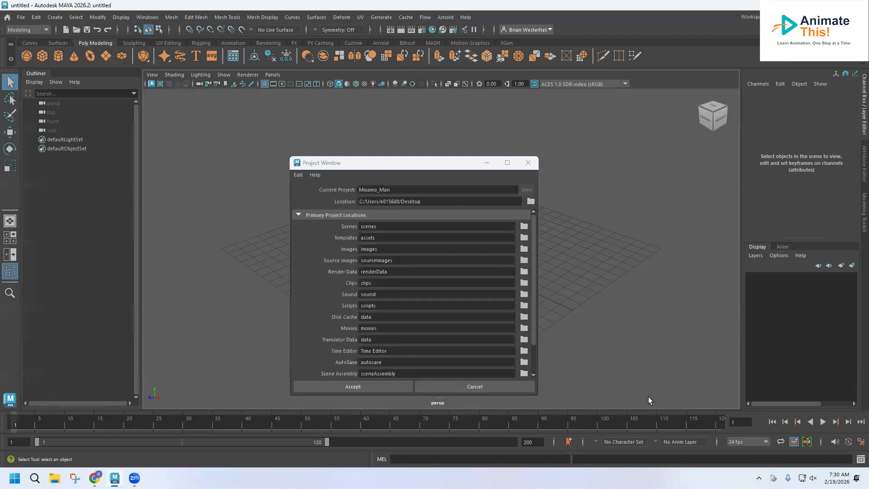
pyautogui.click(349, 386)
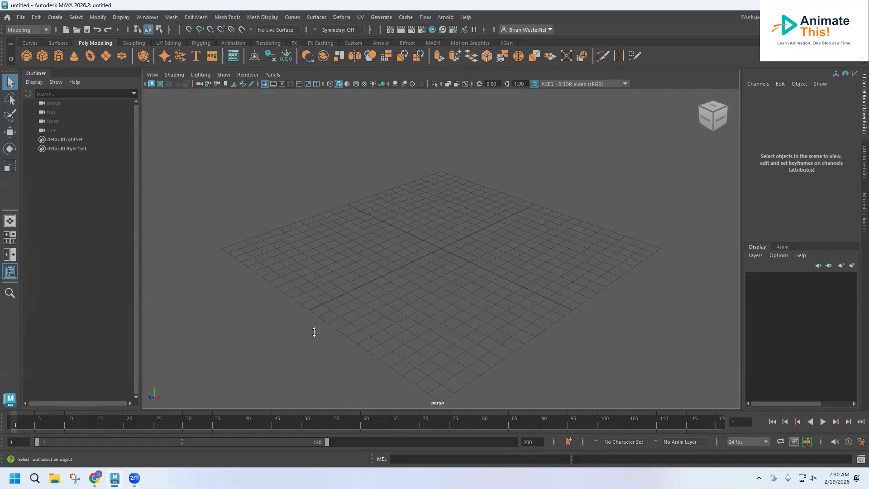
# - Save the scene as Mixamo_Man_1 in Maya Binary format in the project's scenes folder
pyautogui.click(21, 17)
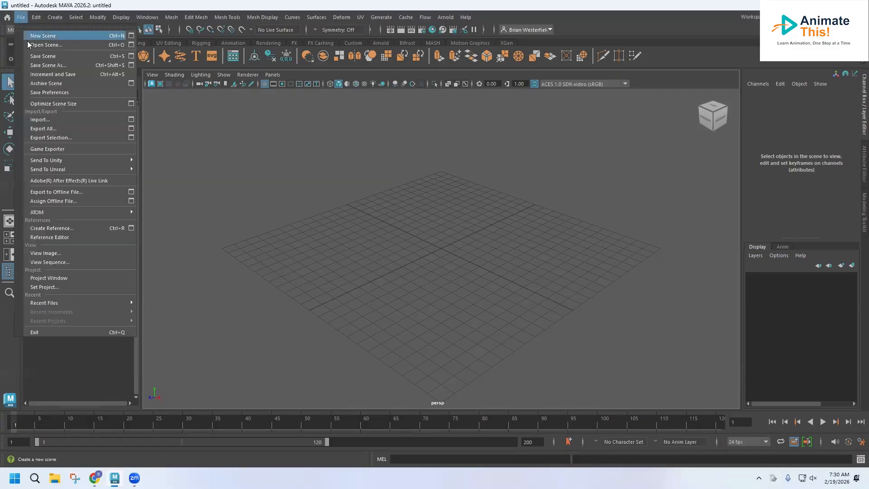
pyautogui.click(38, 66)
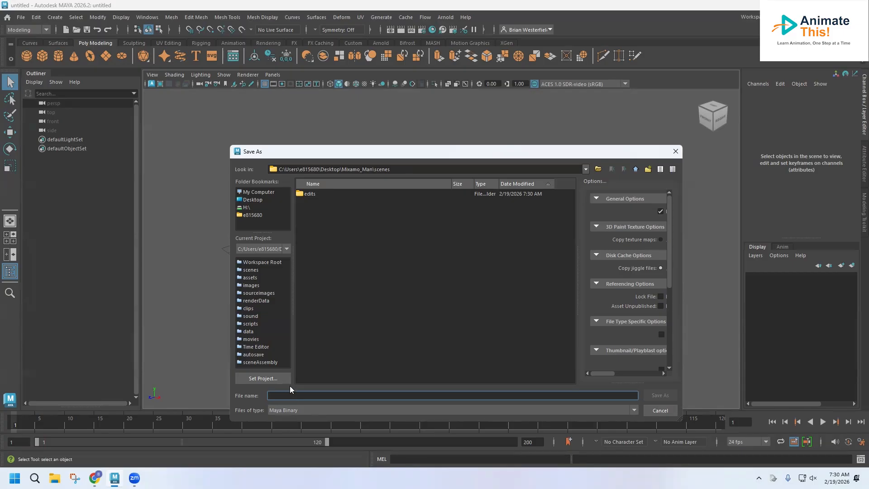
pyautogui.write('Mi')
pyautogui.click(668, 395)
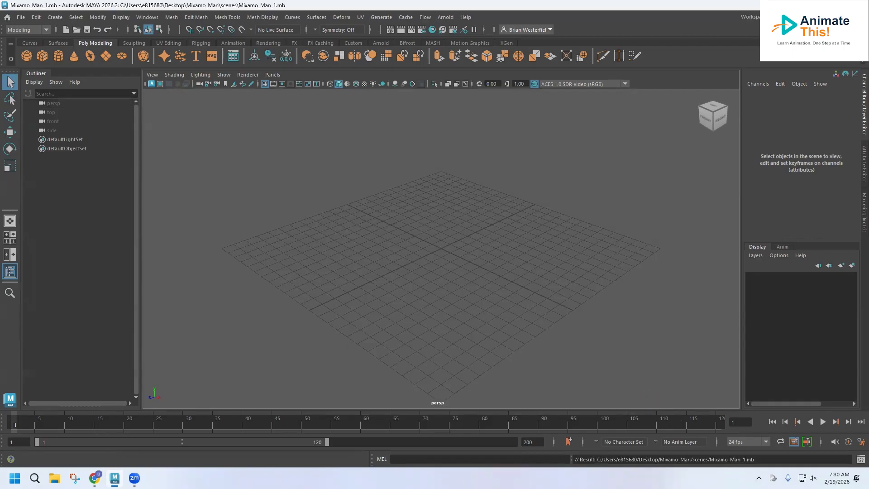
# - Switch to the browser's tutorial video to examine the Auto-Rigger marker placement full screen, and return to Maya
pyautogui.moveTo(114, 478)
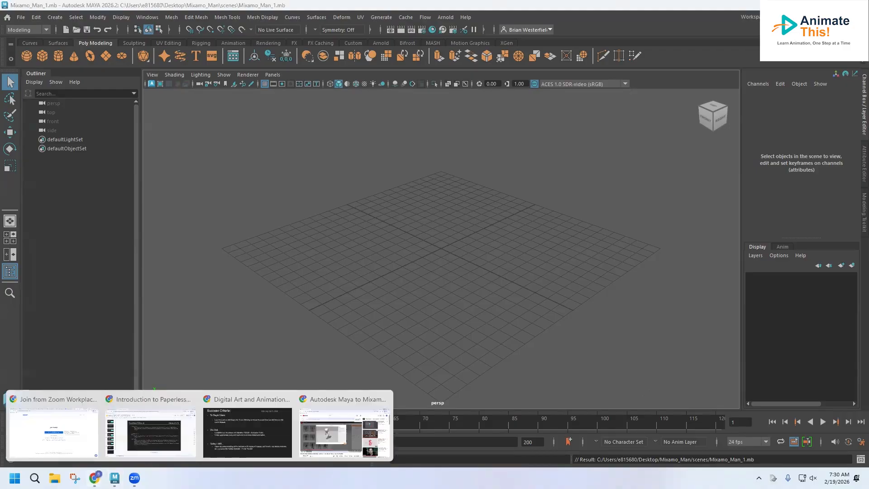
pyautogui.click(335, 442)
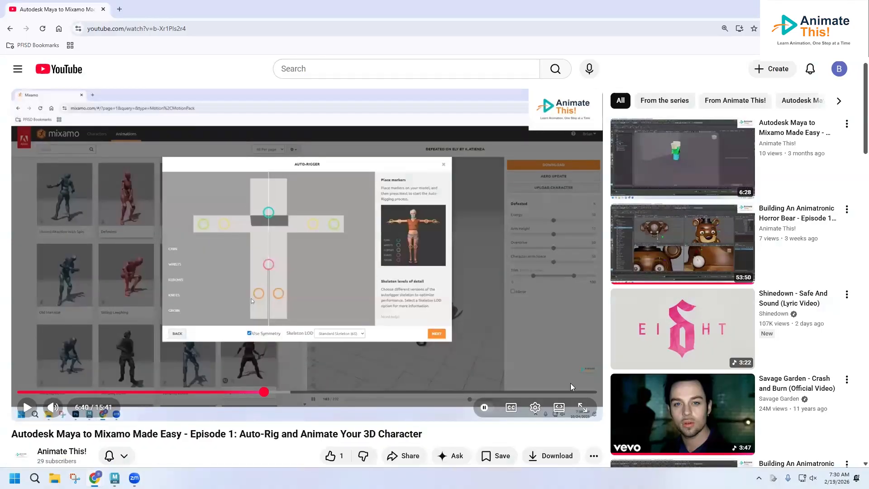
pyautogui.click(581, 406)
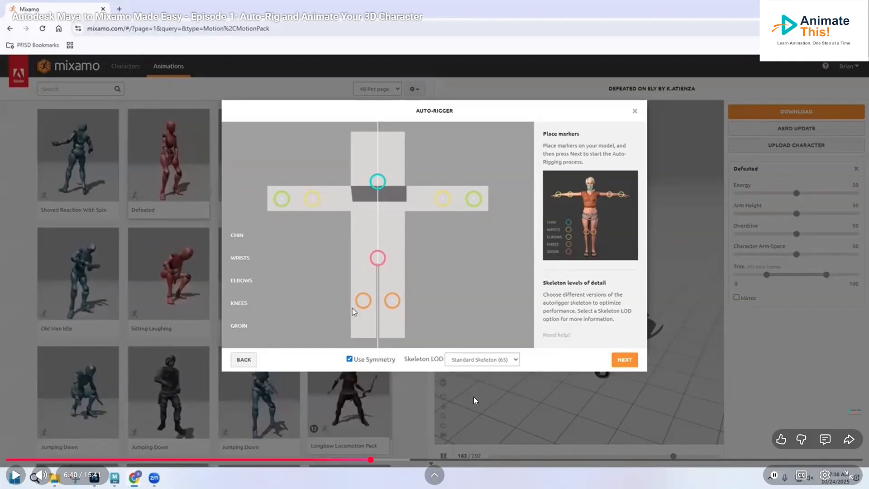
pyautogui.press('Escape')
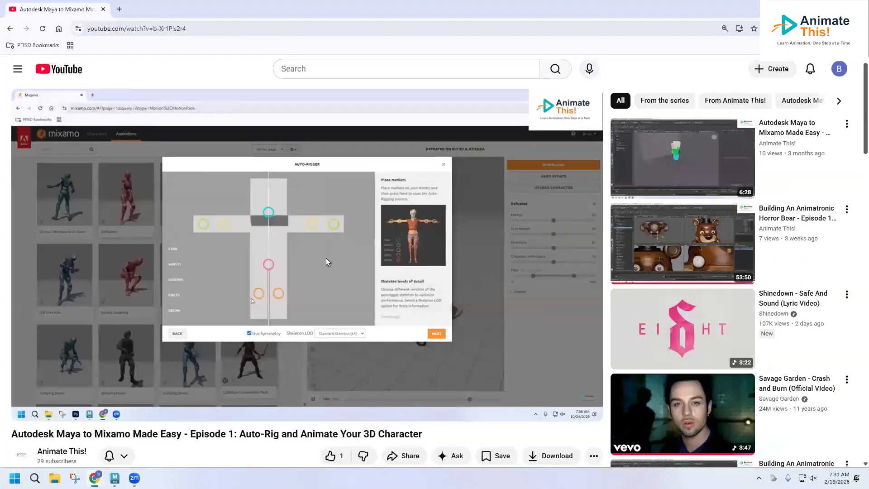
pyautogui.hotkey('alt', 'Tab')
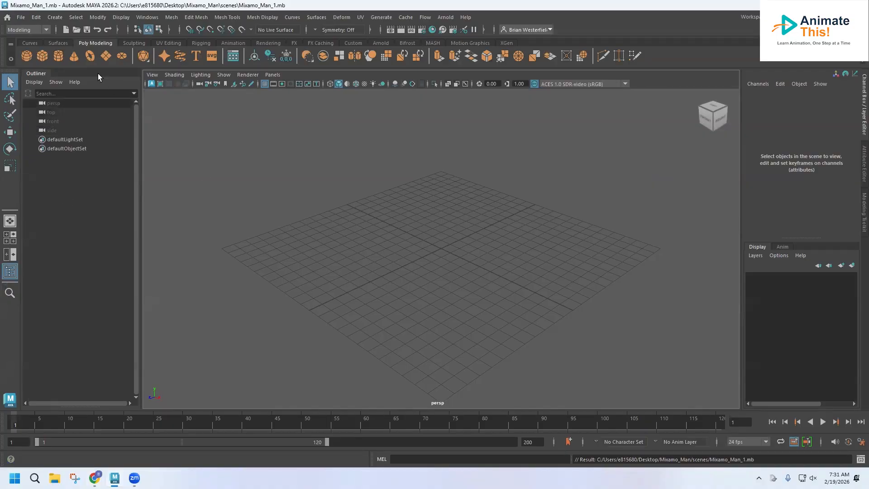
# - Keep the Modeling menu set active and switch the workspace to the four-view layout
pyautogui.click(30, 30)
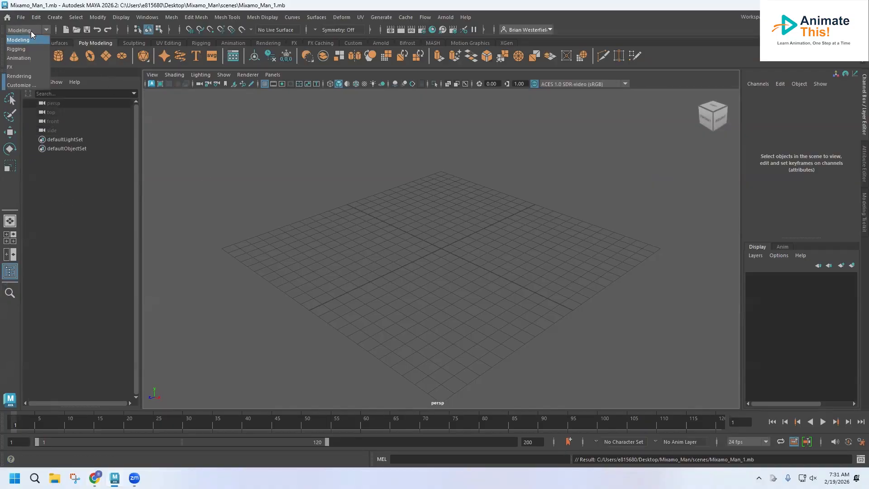
pyautogui.click(31, 31)
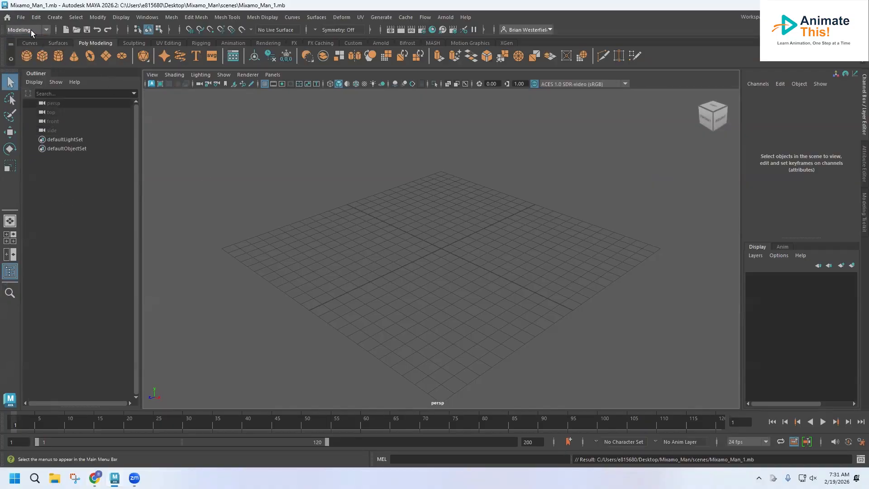
pyautogui.click(9, 238)
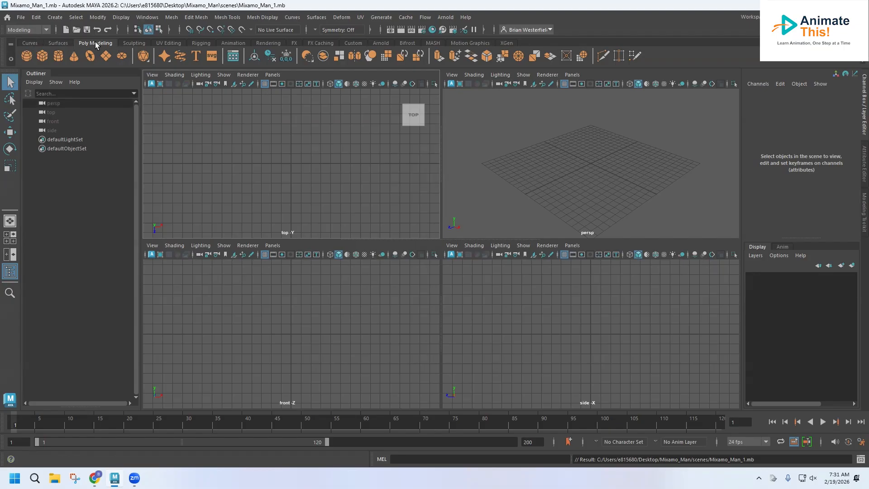
# - Create a polygon cube and move it straight up in the front view to about 6.5 units in Y
pyautogui.click(42, 55)
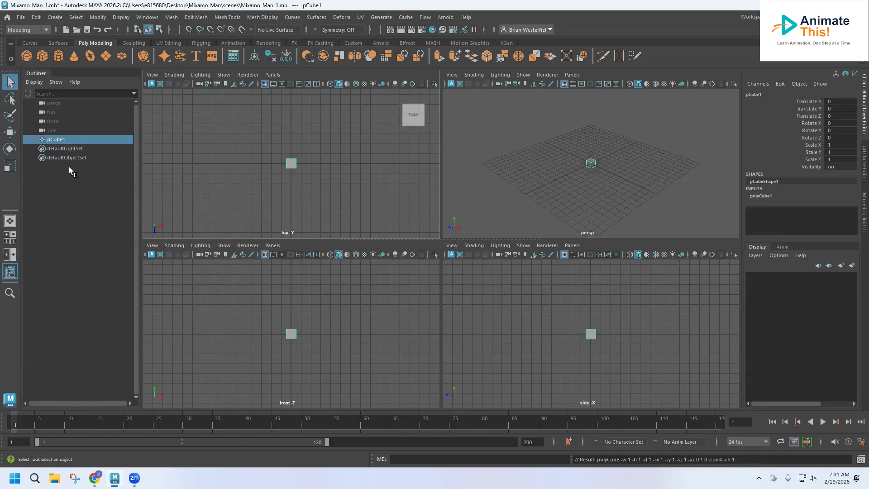
pyautogui.click(10, 132)
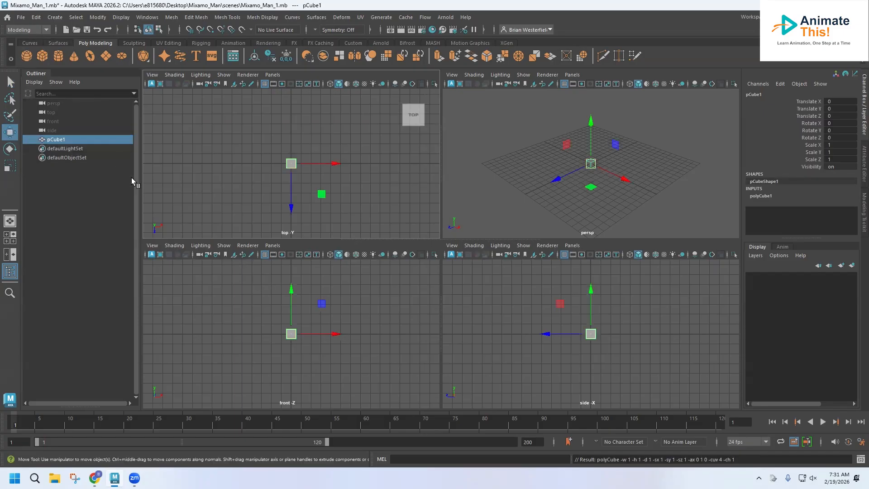
pyautogui.moveTo(291, 289); pyautogui.dragTo(297, 223)
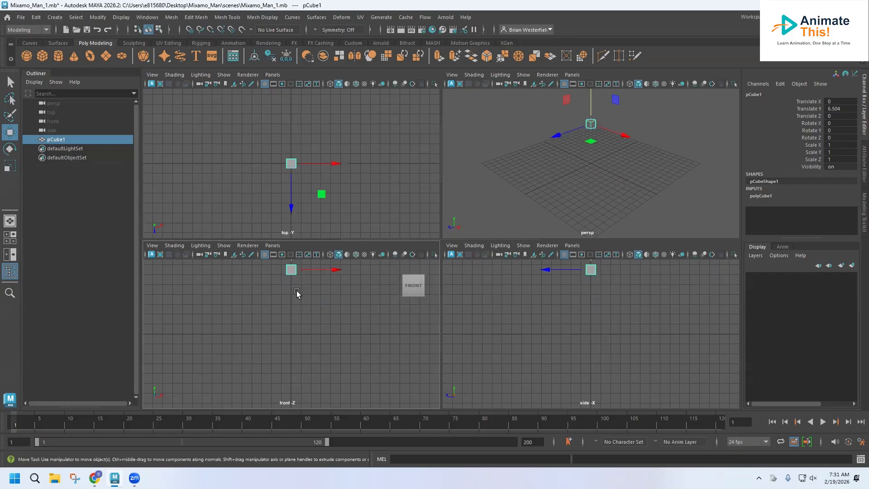
# - Examine the raised cube in the front and perspective views from different distances
pyautogui.keyDown('alt'); pyautogui.moveTo(304, 297); pyautogui.dragTo(306, 326, button='middle'); pyautogui.keyUp('alt')
pyautogui.scroll(2, 310, 334)
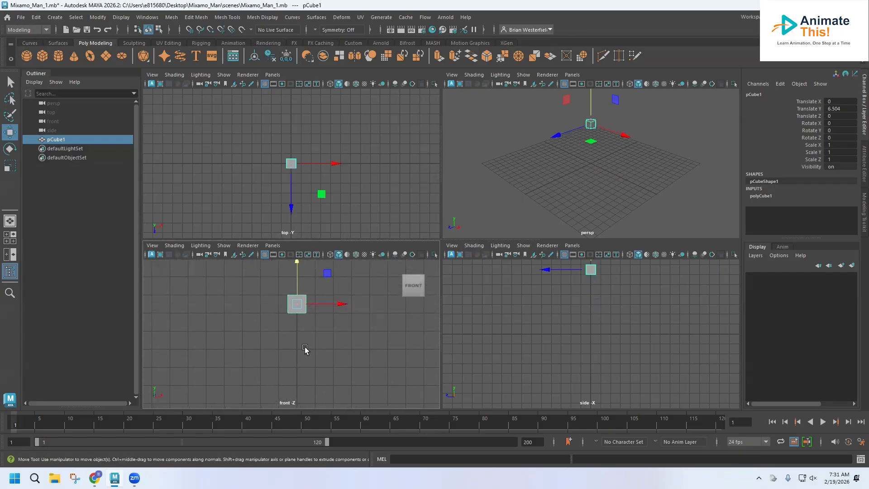
pyautogui.scroll(-2, 307, 347)
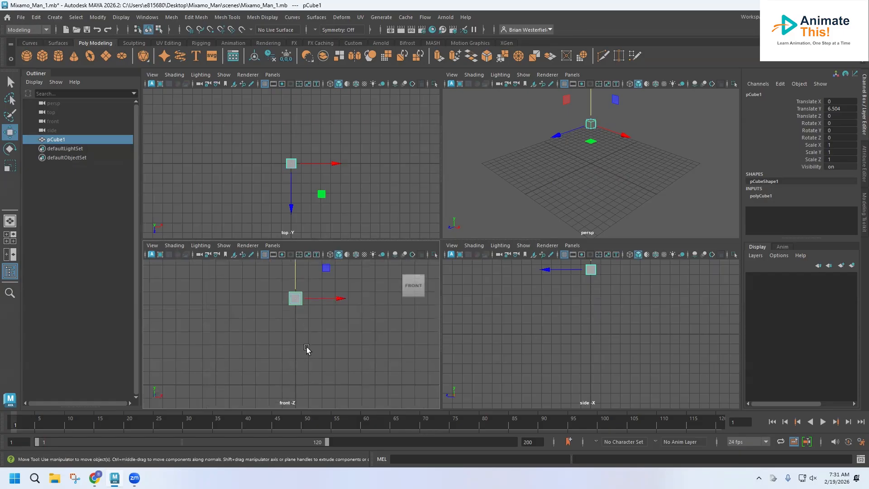
pyautogui.scroll(2, 301, 344)
pyautogui.scroll(-3, 300, 344)
pyautogui.scroll(3, 301, 344)
pyautogui.scroll(-2, 301, 344)
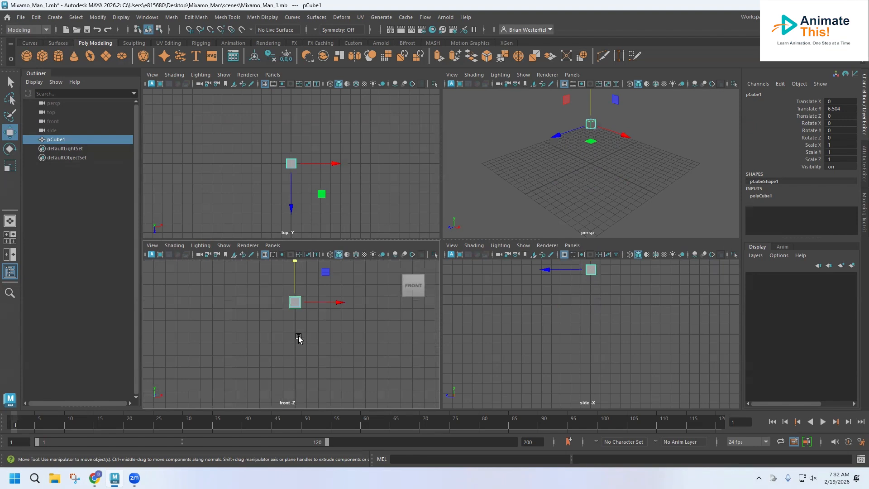
pyautogui.moveTo(295, 328)
pyautogui.keyDown('alt'); pyautogui.mouseDown(button='middle')
pyautogui.moveTo(229, 349)
pyautogui.moveTo(324, 358)
pyautogui.moveTo(208, 362)
pyautogui.moveTo(327, 372)
pyautogui.moveTo(182, 349)
pyautogui.moveTo(353, 312)
pyautogui.moveTo(293, 313)
pyautogui.moveTo(297, 263)
pyautogui.moveTo(291, 349)
pyautogui.moveTo(380, 349)
pyautogui.moveTo(297, 345)
pyautogui.mouseUp(button='middle'); pyautogui.keyUp('alt')
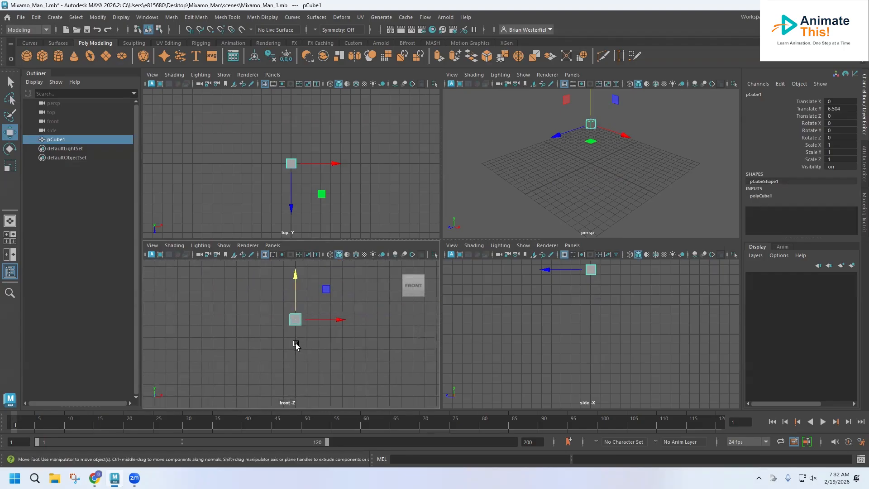
pyautogui.keyDown('alt'); pyautogui.moveTo(593, 154); pyautogui.dragTo(584, 186, button='middle'); pyautogui.keyUp('alt')
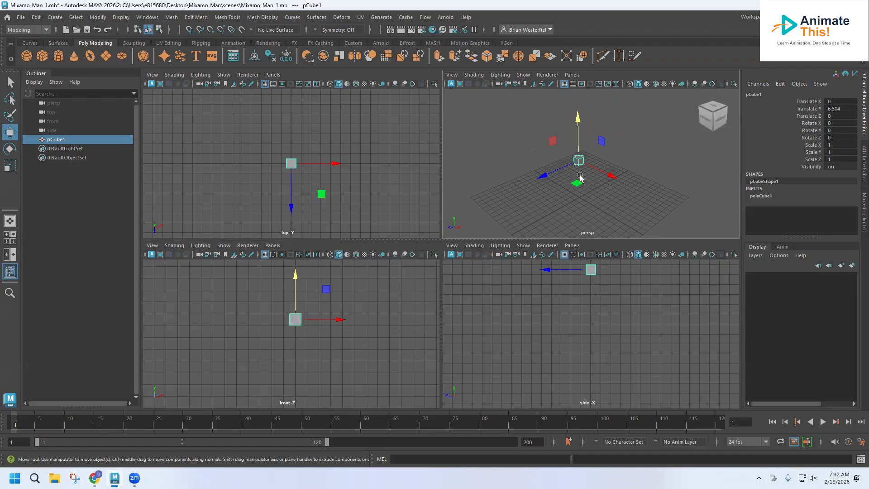
pyautogui.keyDown('alt'); pyautogui.rightClick(578, 172); pyautogui.keyUp('alt')
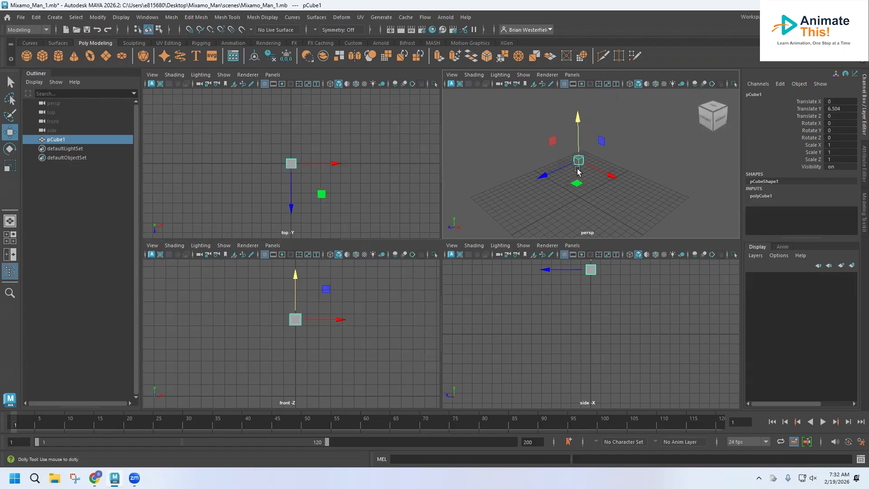
# - Scale the cube uniformly to about 1.97 and raise it in the front view to about 9 units in Y
pyautogui.keyDown('alt'); pyautogui.moveTo(568, 180); pyautogui.dragTo(586, 154, button='right'); pyautogui.keyUp('alt')
pyautogui.keyDown('alt'); pyautogui.moveTo(590, 159); pyautogui.dragTo(613, 164); pyautogui.keyUp('alt')
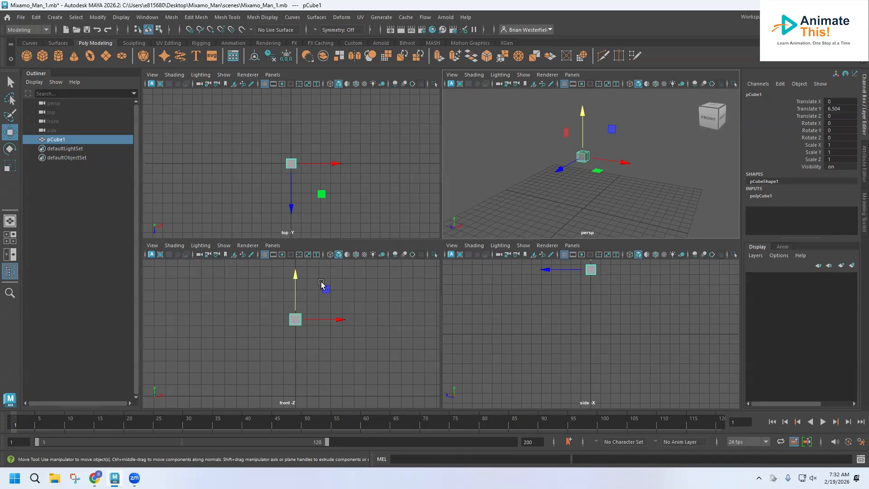
pyautogui.scroll(2, 322, 344)
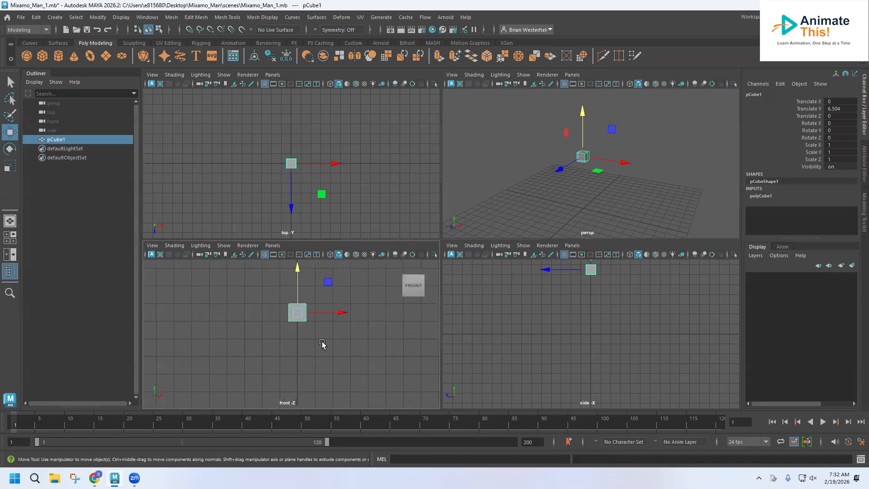
pyautogui.scroll(-2, 322, 344)
pyautogui.scroll(2, 321, 343)
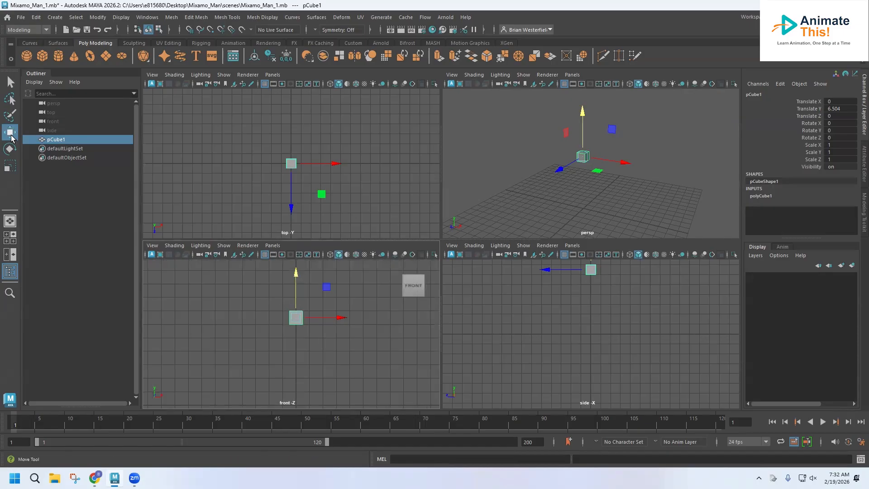
pyautogui.click(9, 166)
pyautogui.moveTo(296, 317); pyautogui.dragTo(306, 318)
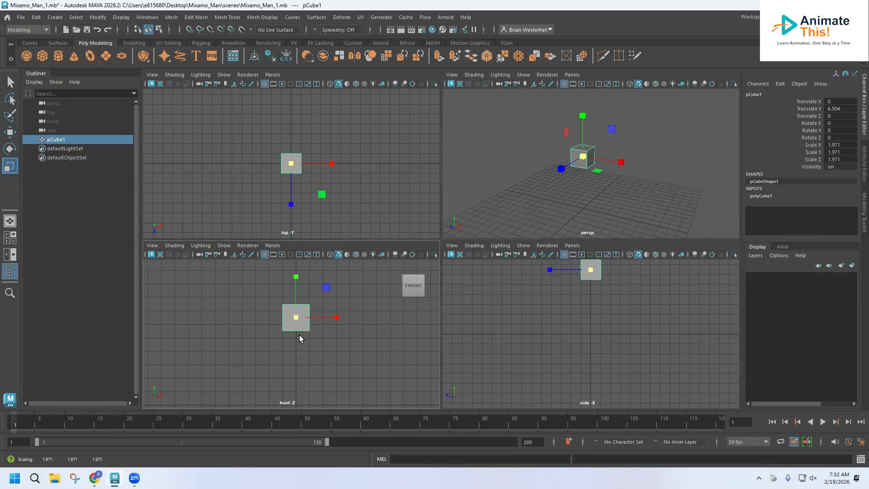
pyautogui.click(9, 132)
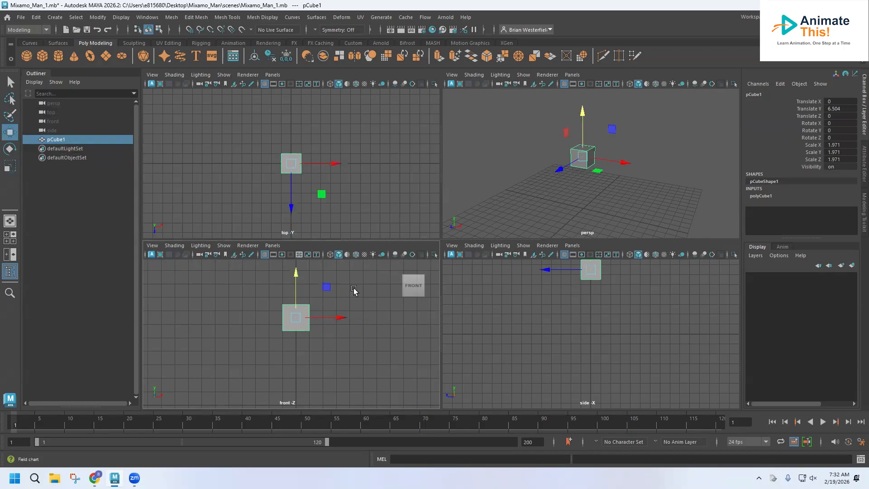
pyautogui.moveTo(295, 274); pyautogui.dragTo(291, 242)
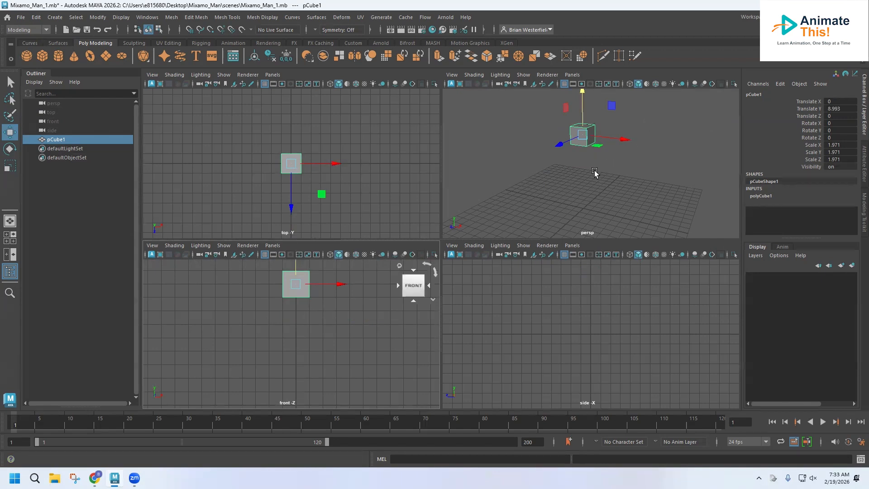
# - In face mode, extrude the cube's bottom face and scale the extruded face uniformly to about 0.6 of its size
pyautogui.scroll(4, 595, 173)
pyautogui.keyDown('alt'); pyautogui.moveTo(593, 169); pyautogui.dragTo(586, 217, button='middle'); pyautogui.keyUp('alt')
pyautogui.keyDown('alt'); pyautogui.moveTo(585, 195); pyautogui.dragTo(628, 148); pyautogui.keyUp('alt')
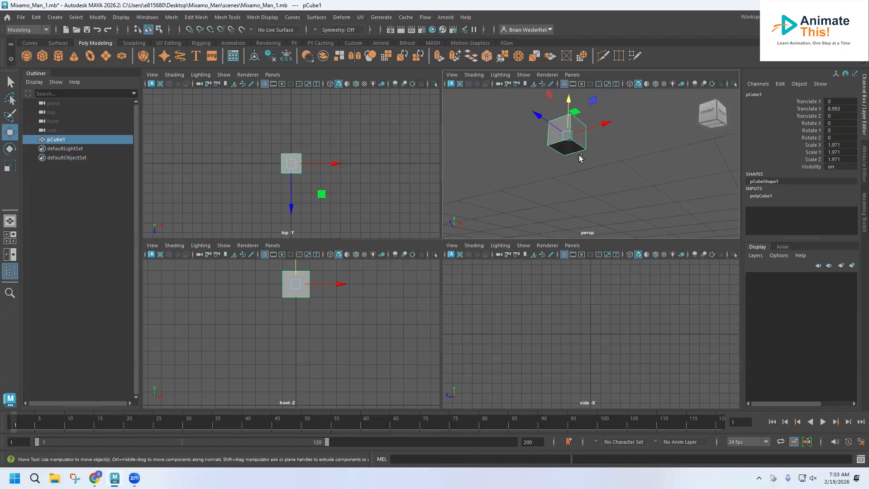
pyautogui.keyDown('alt'); pyautogui.moveTo(669, 131); pyautogui.dragTo(699, 125); pyautogui.keyUp('alt')
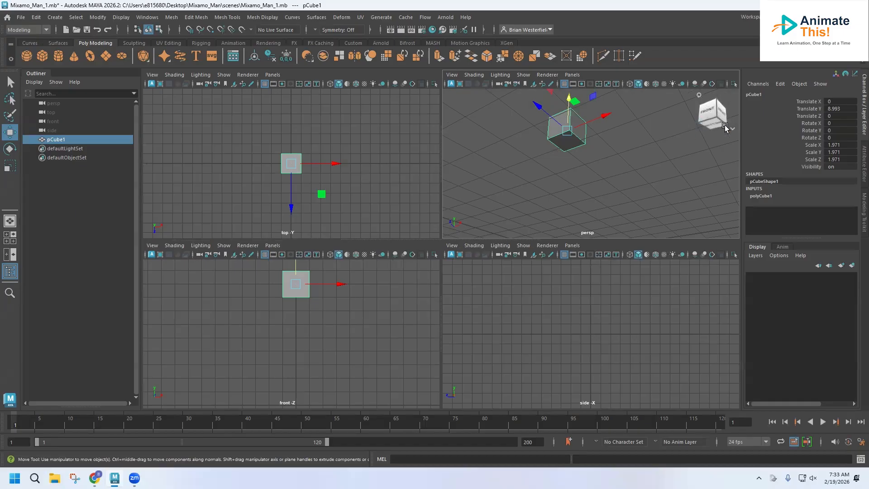
pyautogui.moveTo(564, 143); pyautogui.dragTo(566, 162, button='right')
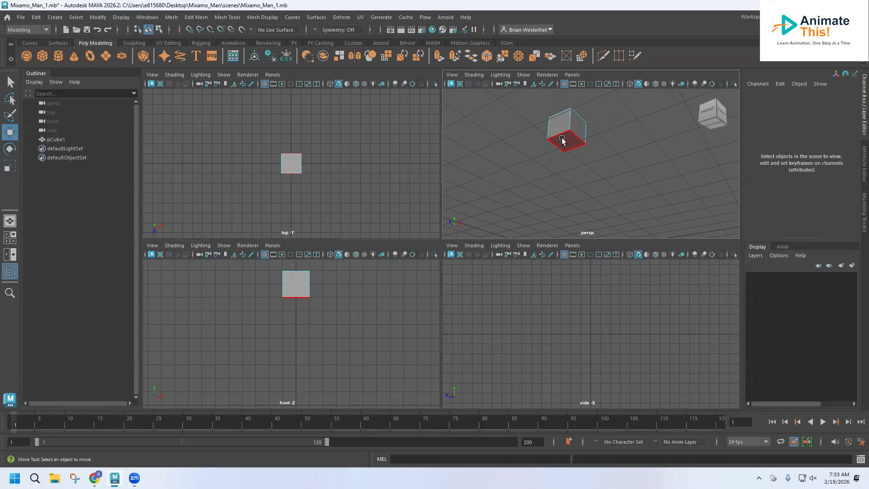
pyautogui.click(562, 141)
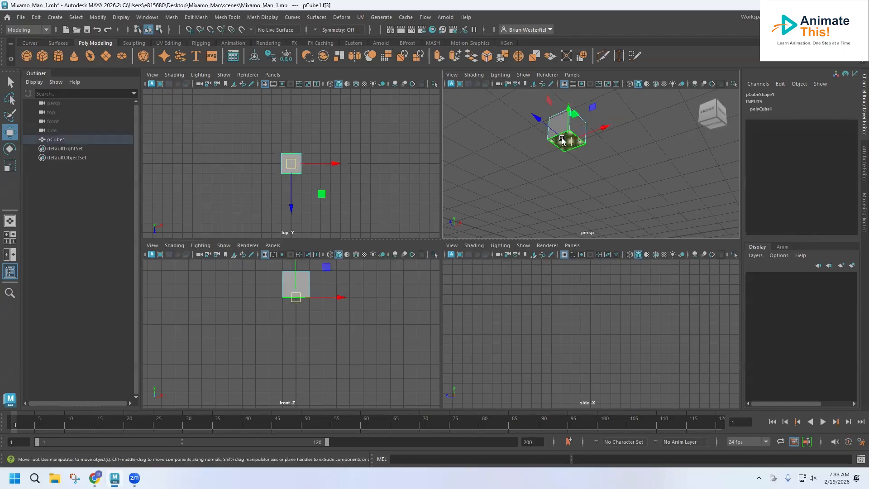
pyautogui.rightClick(563, 140)
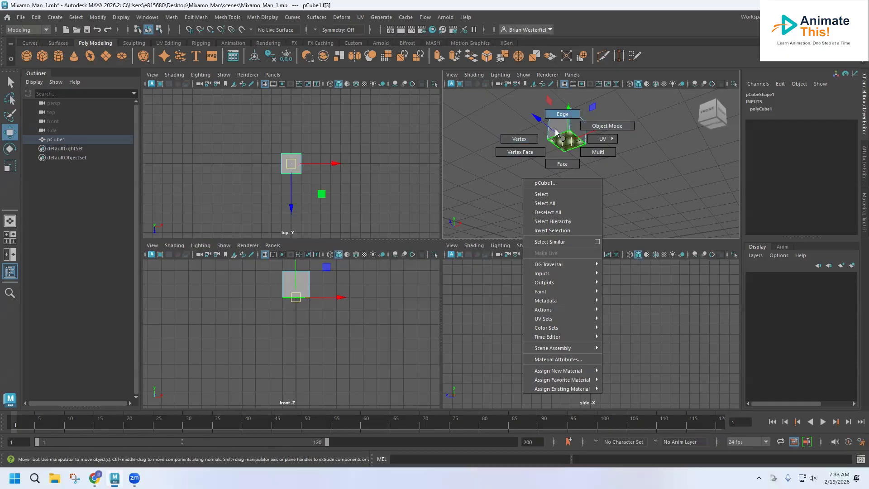
pyautogui.moveTo(569, 144); pyautogui.dragTo(570, 145, button='right')
pyautogui.click(566, 142)
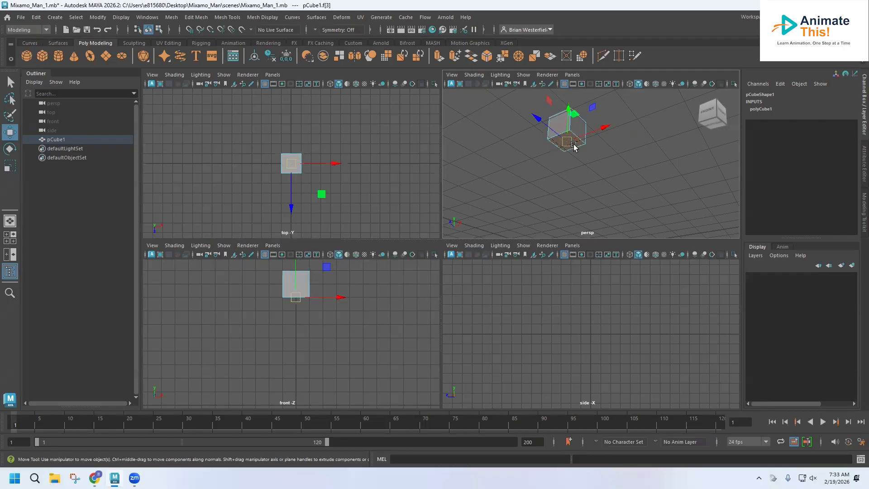
pyautogui.hotkey('ctrl', 'e')
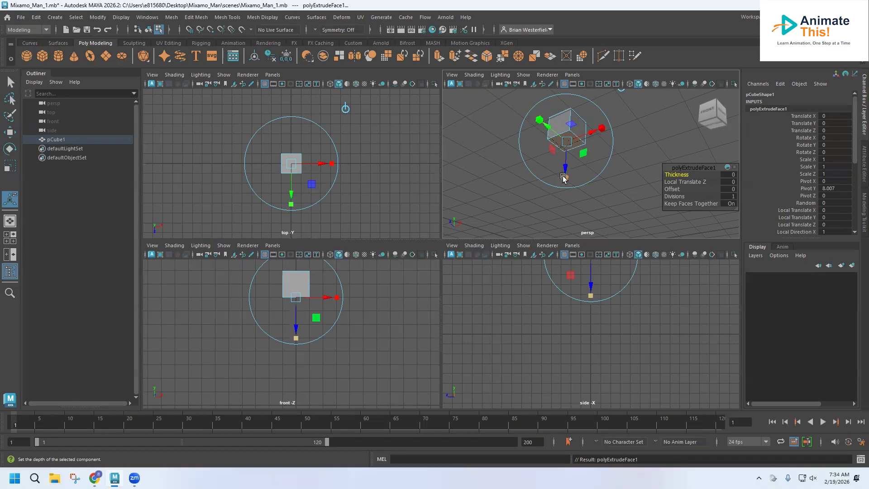
pyautogui.click(601, 128)
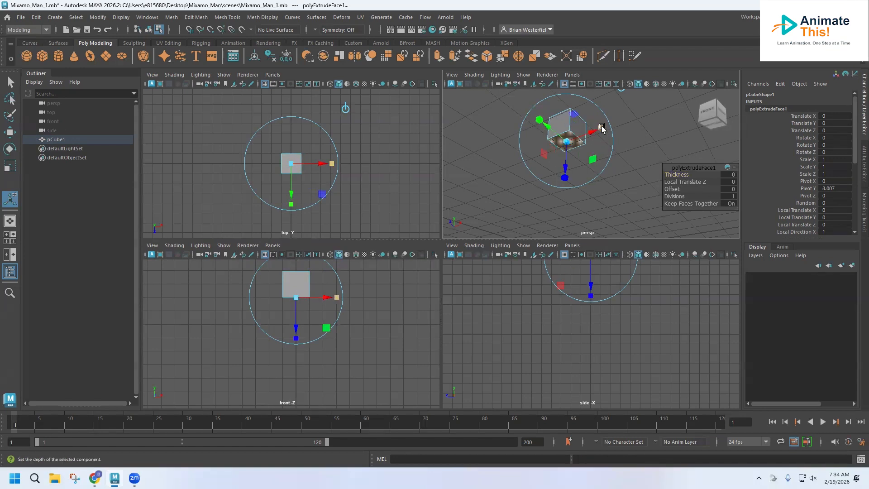
pyautogui.click(601, 128)
pyautogui.scroll(2, 566, 143)
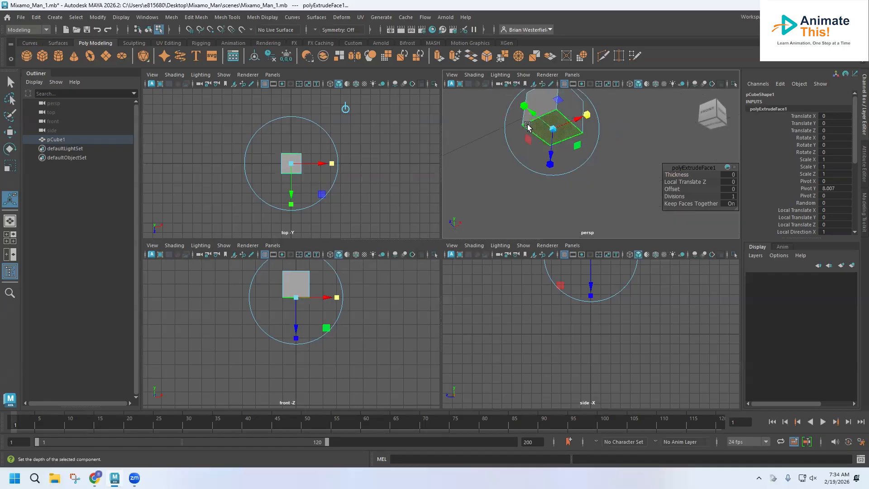
pyautogui.click(555, 130)
pyautogui.moveTo(554, 129); pyautogui.dragTo(543, 132)
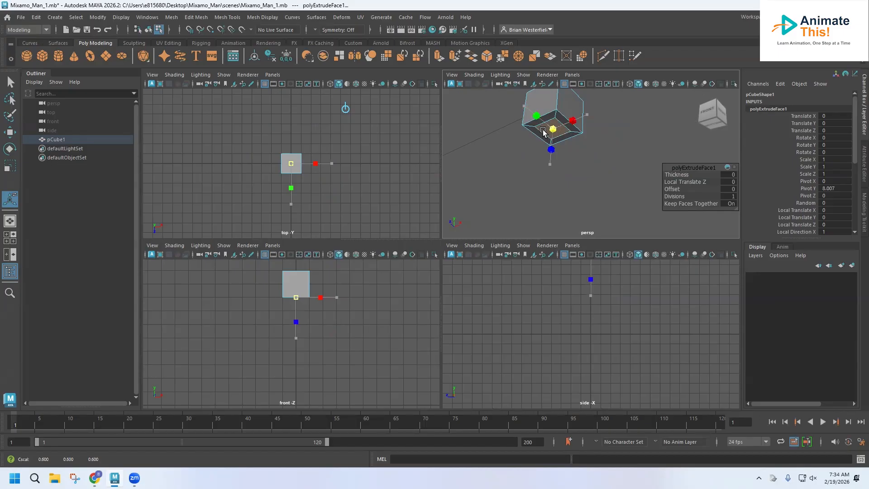
pyautogui.moveTo(543, 130); pyautogui.dragTo(543, 133)
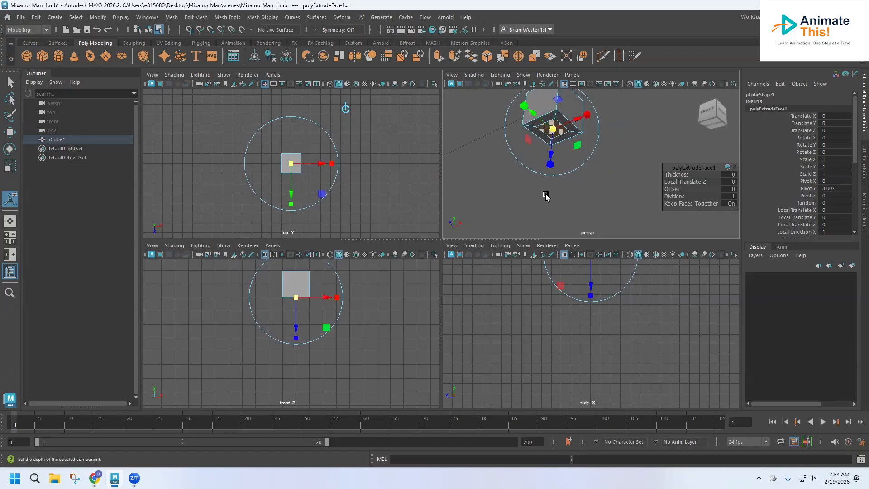
# - Extrude the inset bottom face again and pull it straight down about 0.18 units to form a short neck
pyautogui.keyDown('alt'); pyautogui.moveTo(584, 290); pyautogui.dragTo(568, 328, button='middle'); pyautogui.keyUp('alt')
pyautogui.scroll(1, 569, 321)
pyautogui.scroll(1, 569, 320)
pyautogui.keyDown('alt'); pyautogui.moveTo(569, 298); pyautogui.dragTo(575, 327, button='middle'); pyautogui.keyUp('alt')
pyautogui.scroll(1, 574, 326)
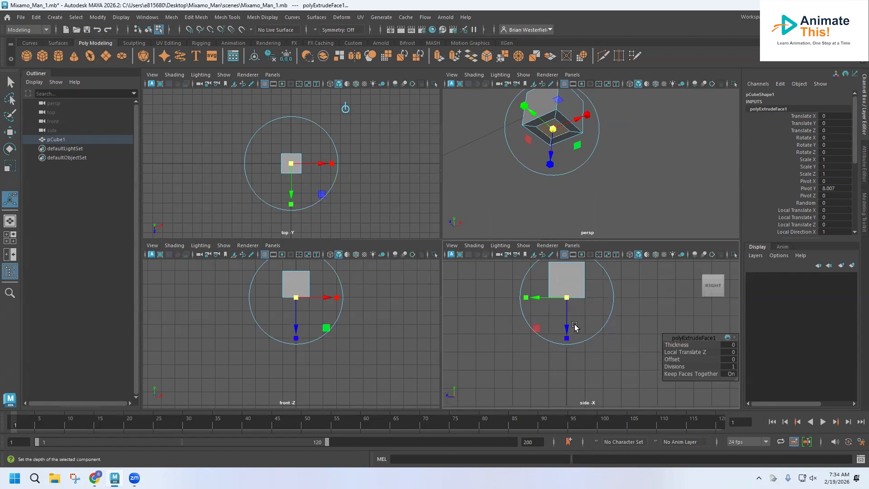
pyautogui.scroll(1, 574, 327)
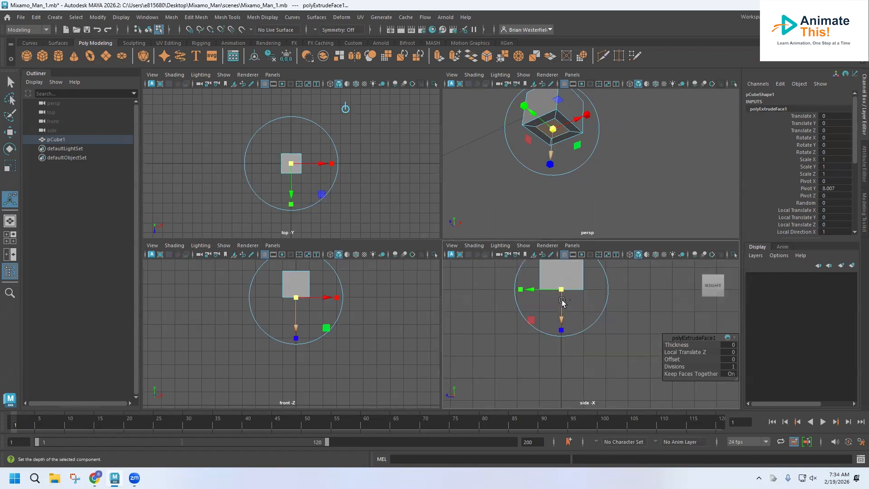
pyautogui.hotkey('ctrl', 'e')
pyautogui.moveTo(561, 308); pyautogui.dragTo(562, 312)
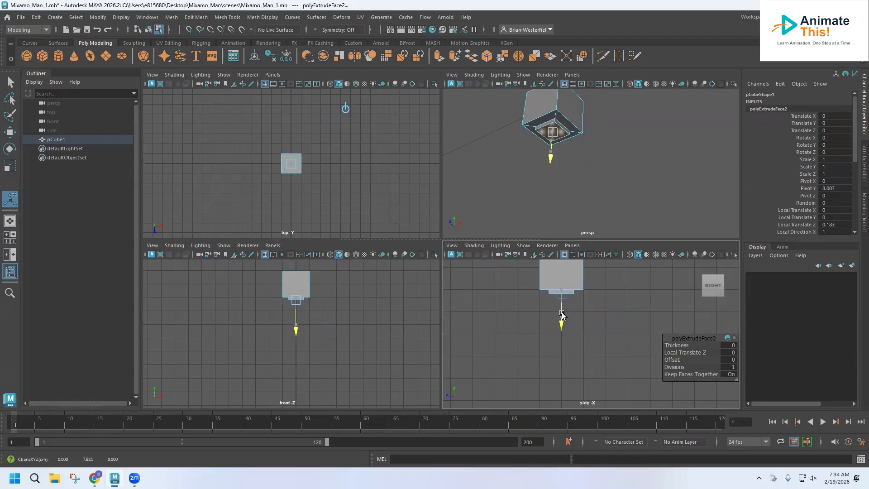
pyautogui.moveTo(561, 313); pyautogui.dragTo(561, 314)
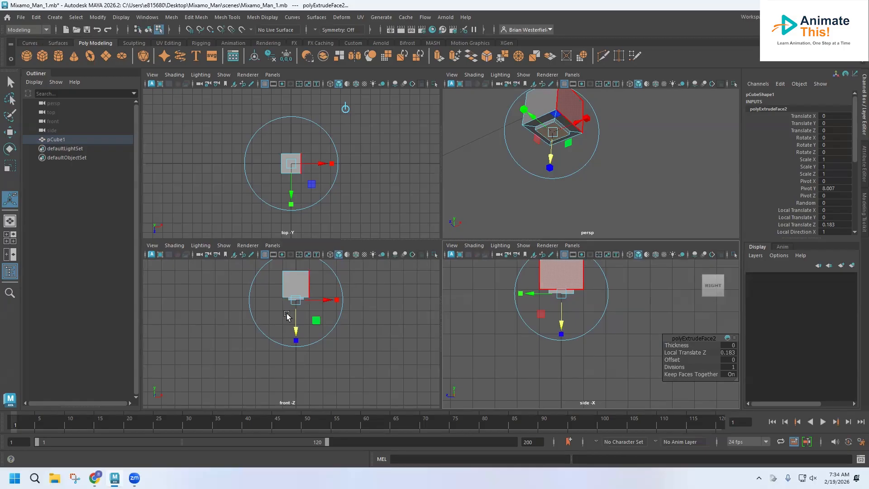
# - Extrude the neck's bottom face and scale it uniformly outward by about 1.78, roughly to the head's width
pyautogui.scroll(3, 287, 314)
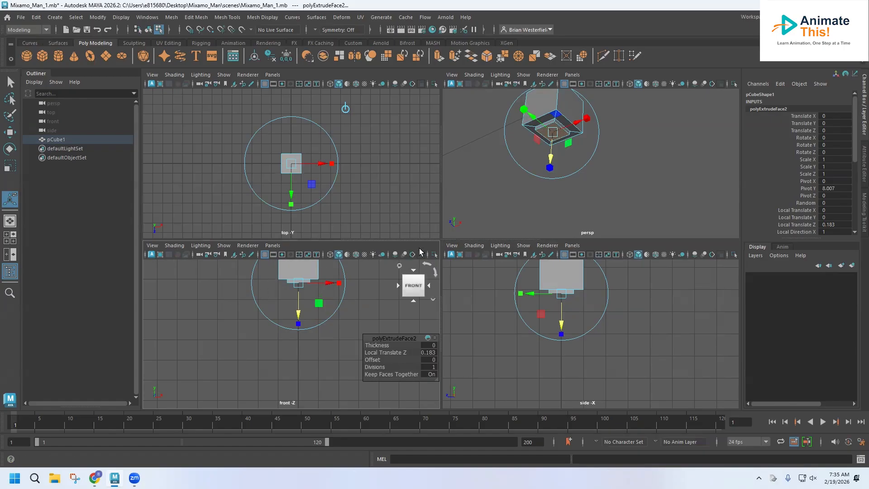
pyautogui.hotkey('ctrl', 'e')
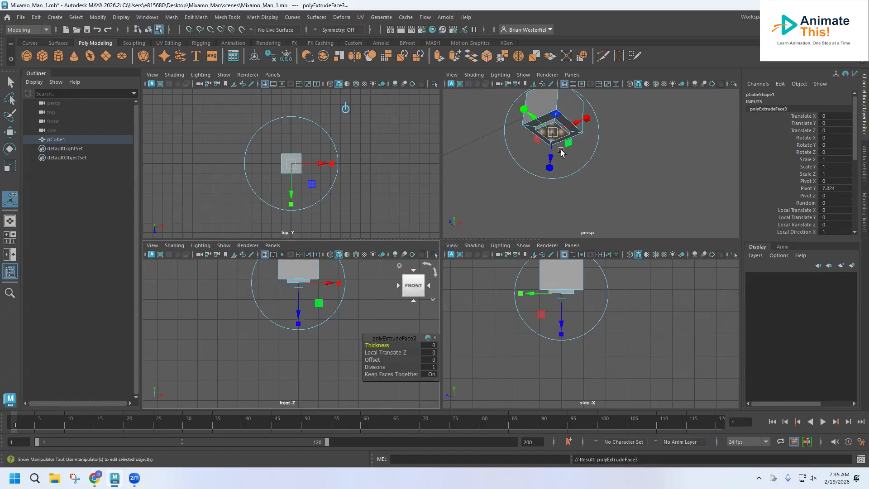
pyautogui.click(587, 117)
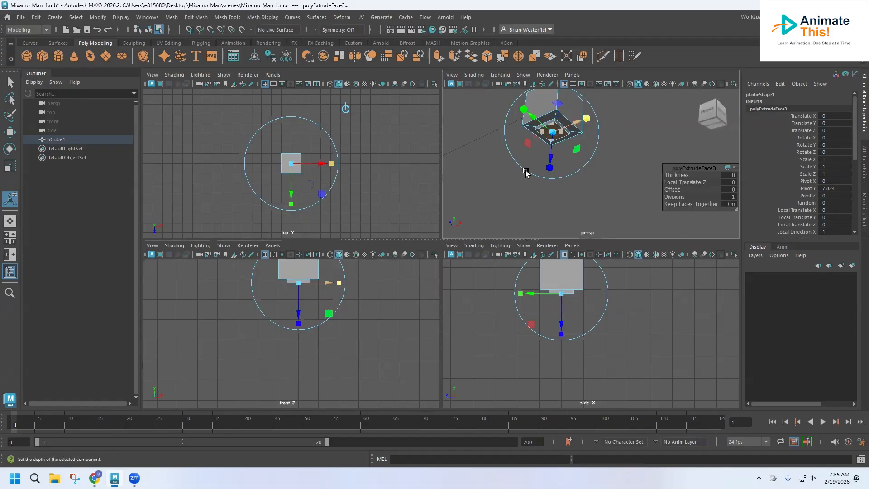
pyautogui.moveTo(298, 283); pyautogui.dragTo(319, 284)
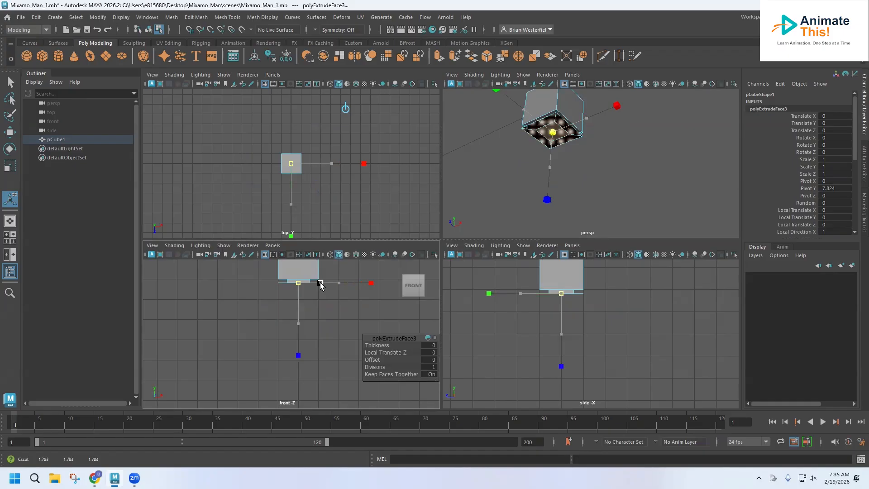
pyautogui.moveTo(320, 284); pyautogui.dragTo(320, 284)
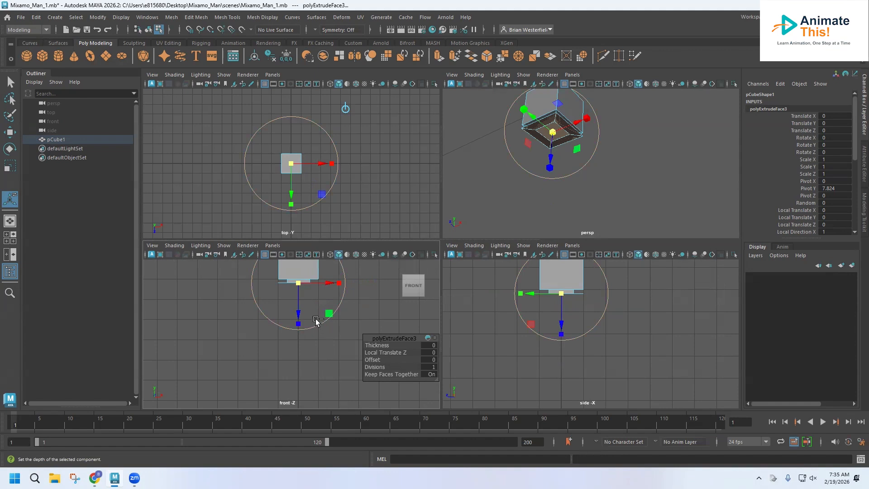
# - Extrude the widened bottom face again and pull it down about 2.84 units to form the torso block
pyautogui.hotkey('ctrl', 'e')
pyautogui.moveTo(298, 314); pyautogui.dragTo(296, 360)
pyautogui.scroll(-2, 294, 357)
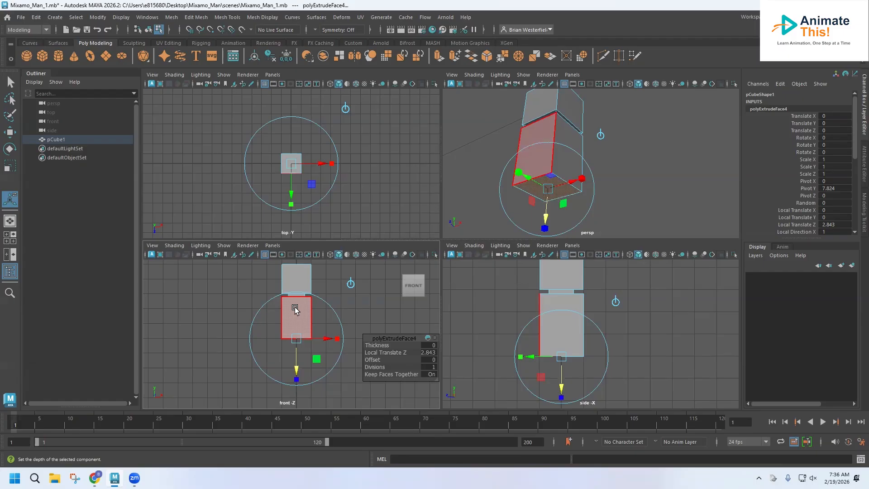
# - Insert a horizontal edge loop around the torso block, about one third of the way down from its top edge
pyautogui.scroll(1, 295, 309)
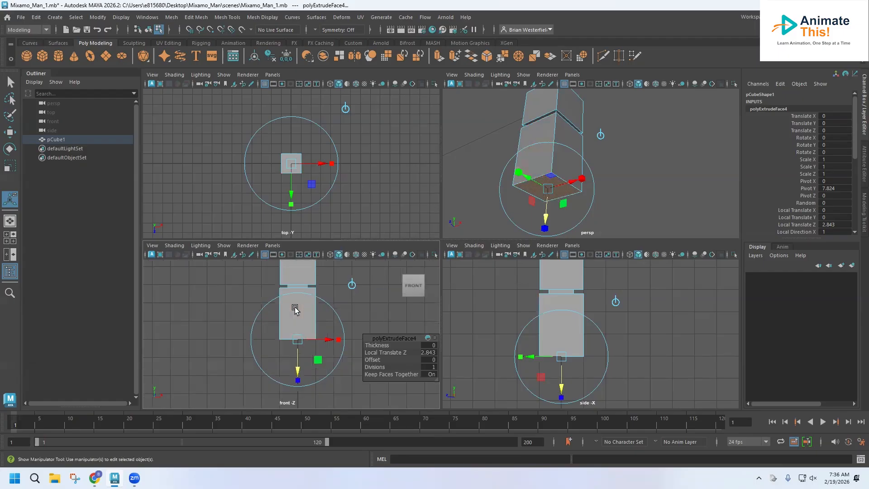
pyautogui.keyDown('alt'); pyautogui.moveTo(298, 306); pyautogui.dragTo(281, 342, button='middle'); pyautogui.keyUp('alt')
pyautogui.scroll(1, 283, 343)
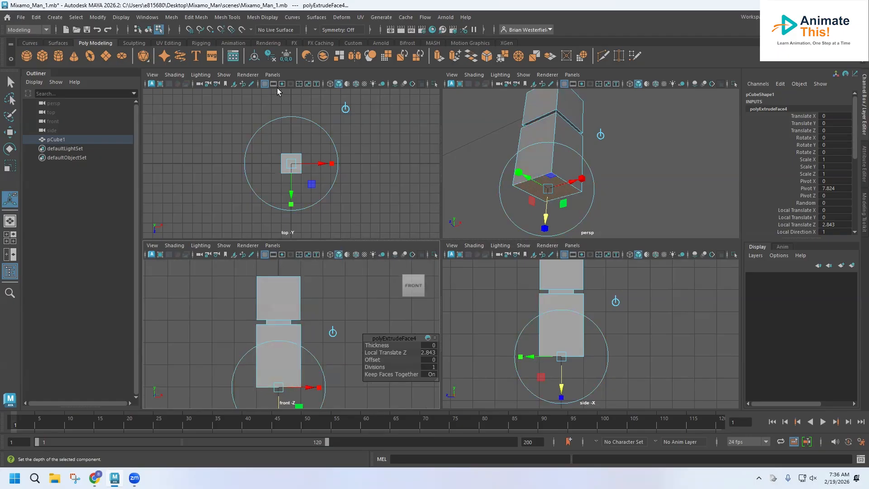
pyautogui.click(227, 18)
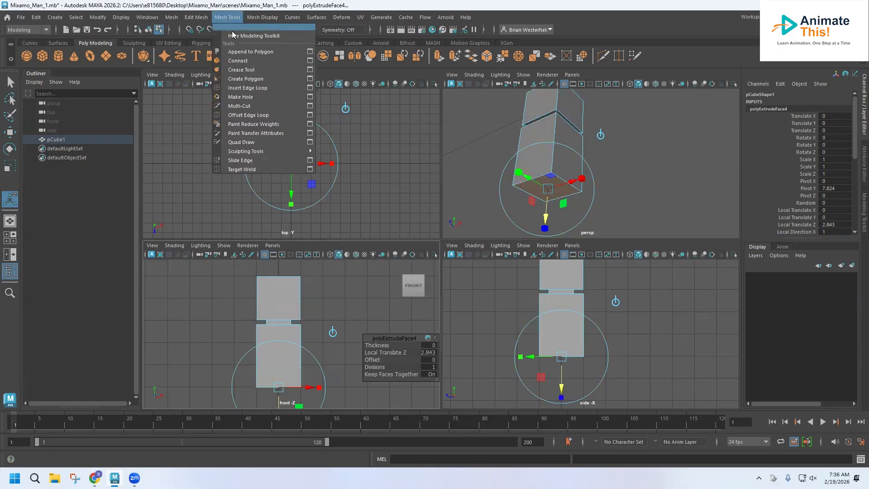
pyautogui.click(252, 89)
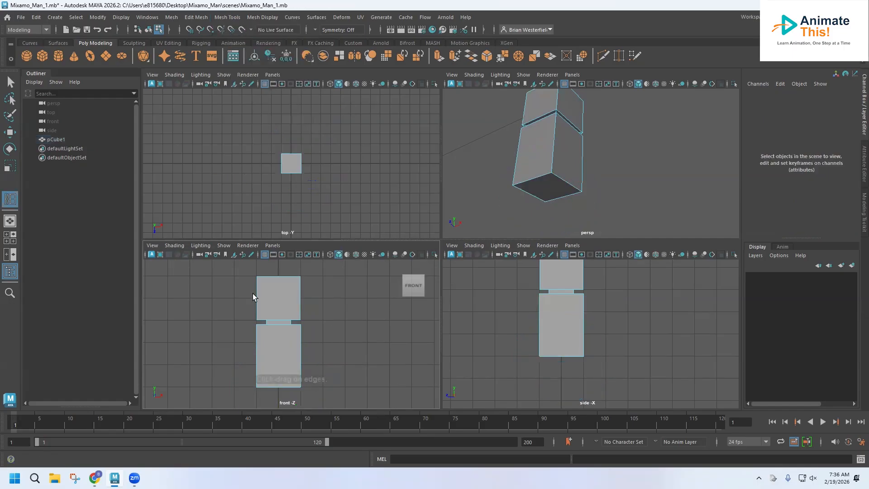
pyautogui.click(256, 346)
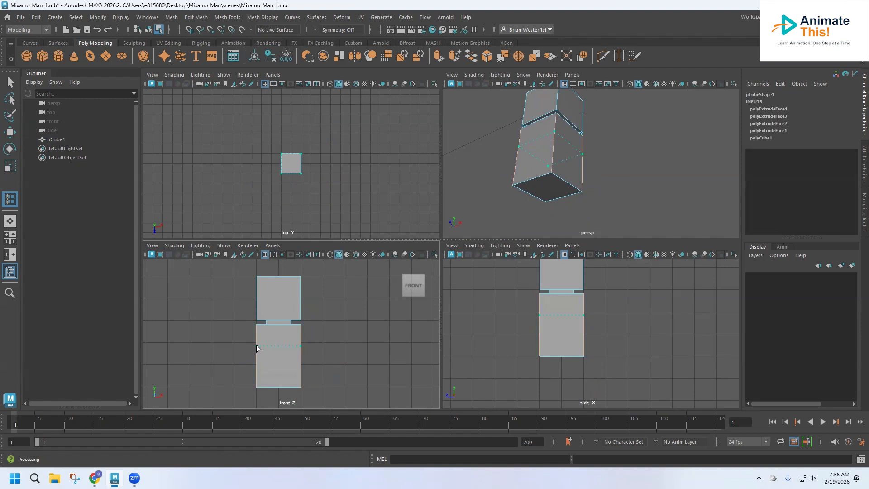
pyautogui.click(256, 347)
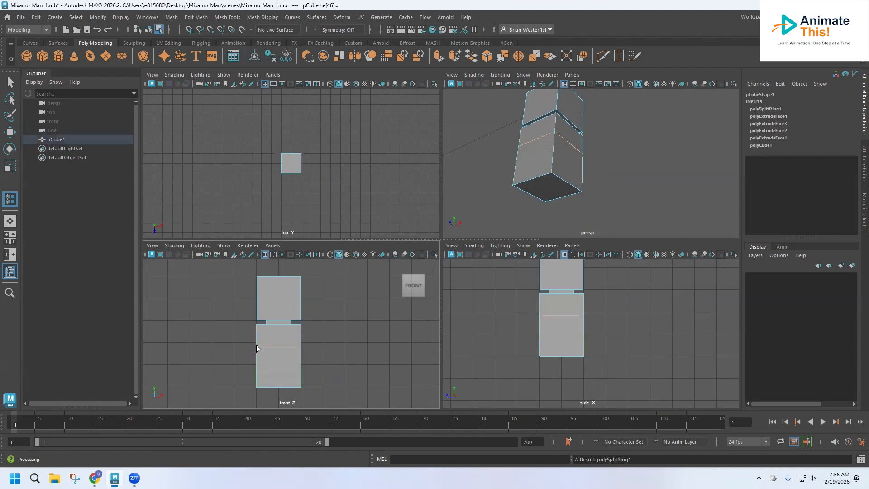
pyautogui.hotkey('ctrl', 'z')
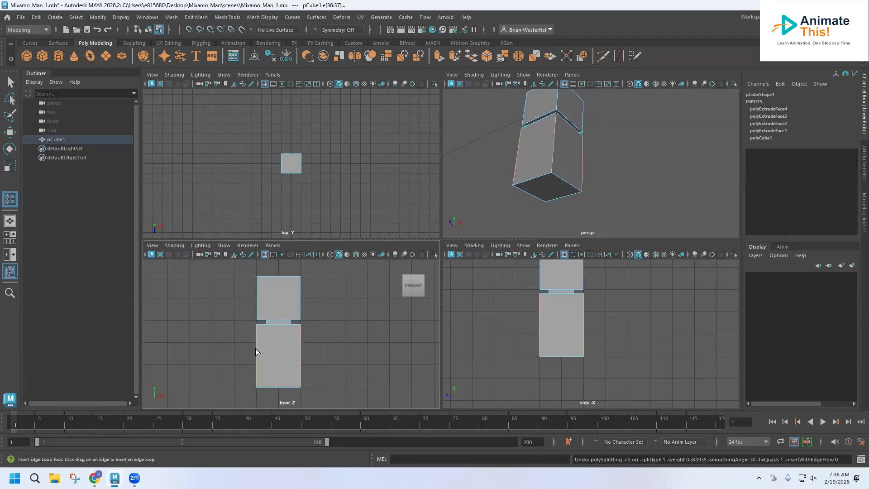
pyautogui.moveTo(256, 347); pyautogui.dragTo(255, 345)
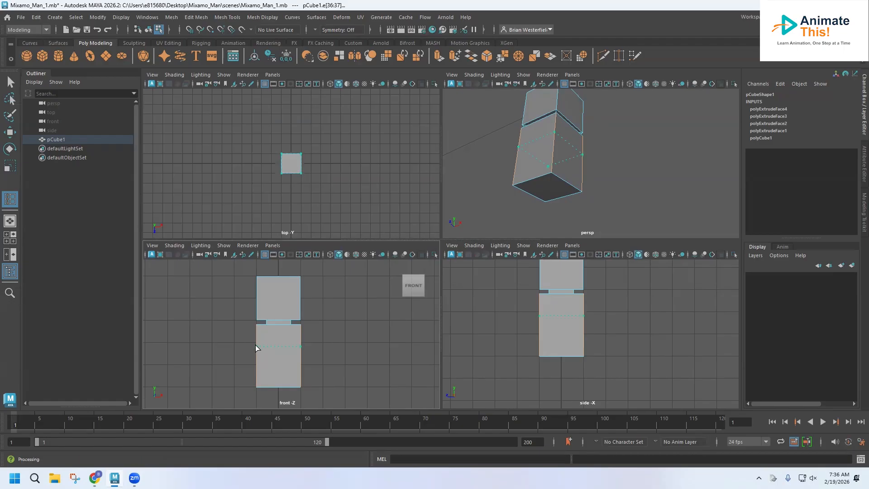
pyautogui.moveTo(256, 348); pyautogui.dragTo(256, 347)
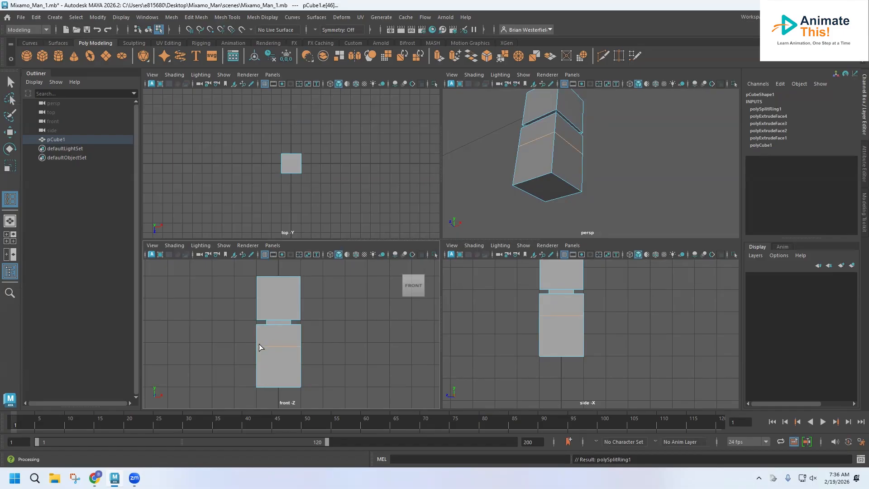
pyautogui.hotkey('ctrl', 'z')
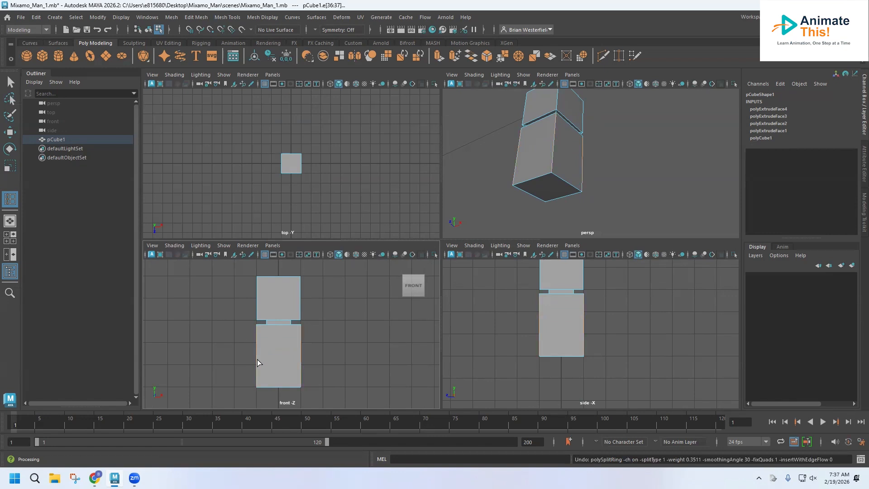
pyautogui.moveTo(256, 351); pyautogui.dragTo(254, 348)
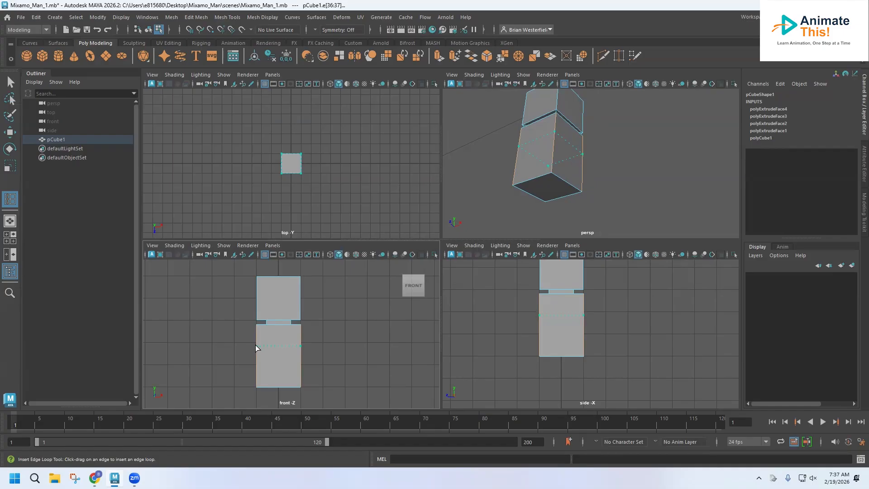
pyautogui.moveTo(256, 348); pyautogui.dragTo(256, 347)
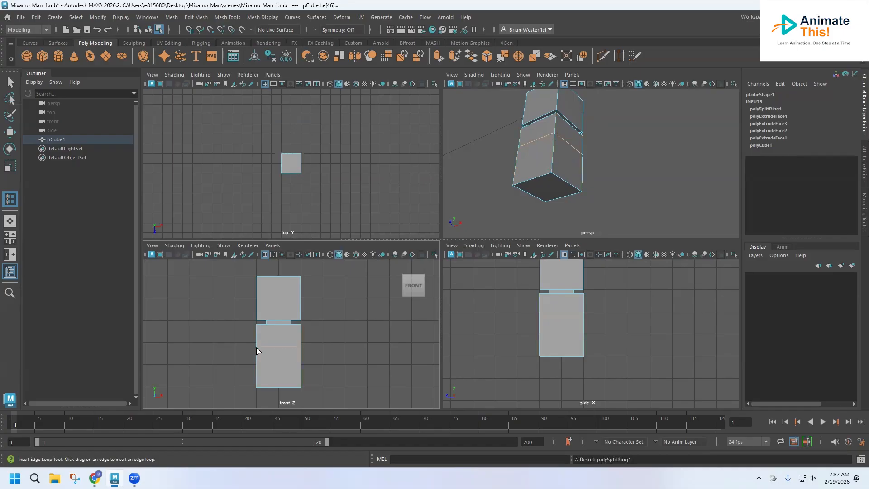
# - In vertex mode, select all the torso's vertices and scale them along Z to about two thirds of the depth, making it thinner front to back
pyautogui.keyDown('alt'); pyautogui.moveTo(570, 153); pyautogui.dragTo(525, 168); pyautogui.keyUp('alt')
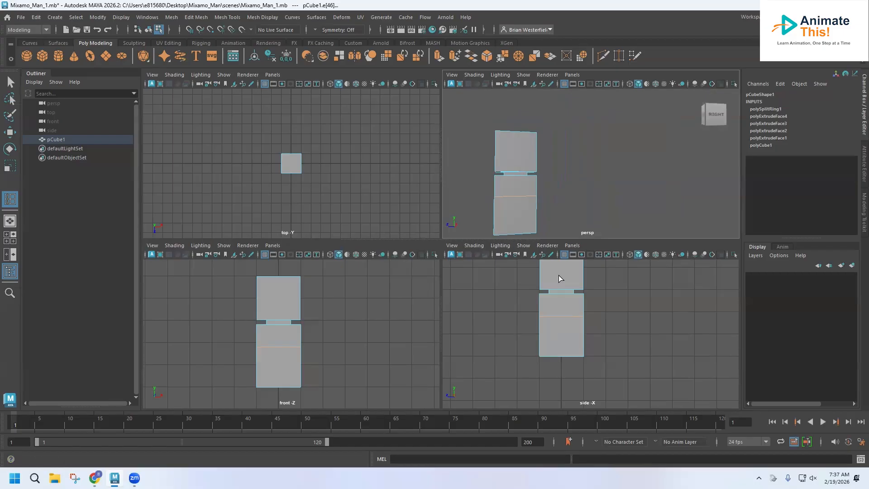
pyautogui.click(11, 82)
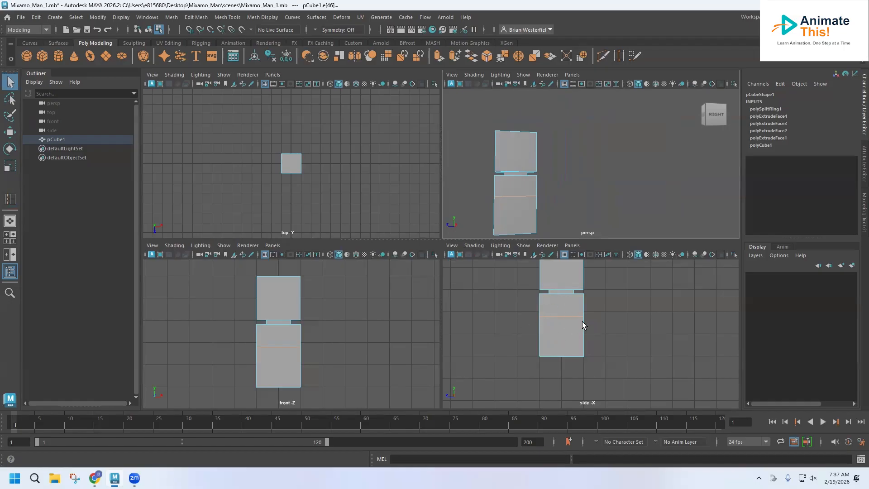
pyautogui.scroll(3, 581, 327)
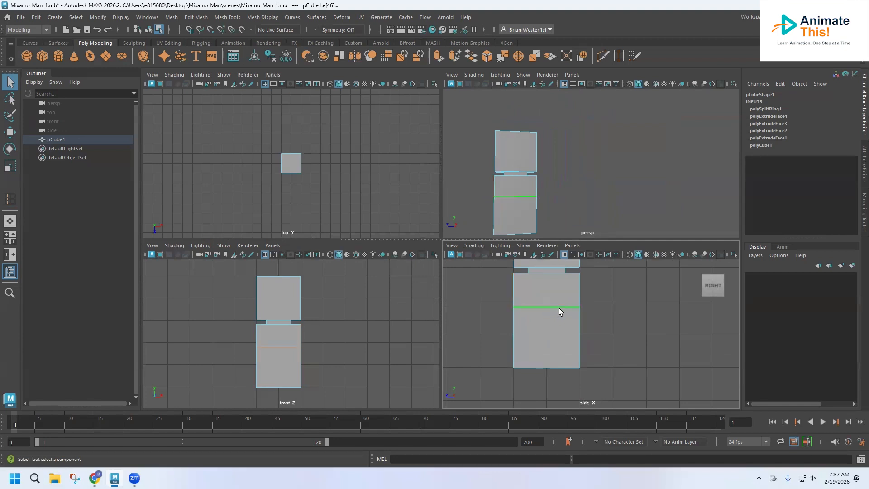
pyautogui.rightClick(538, 301)
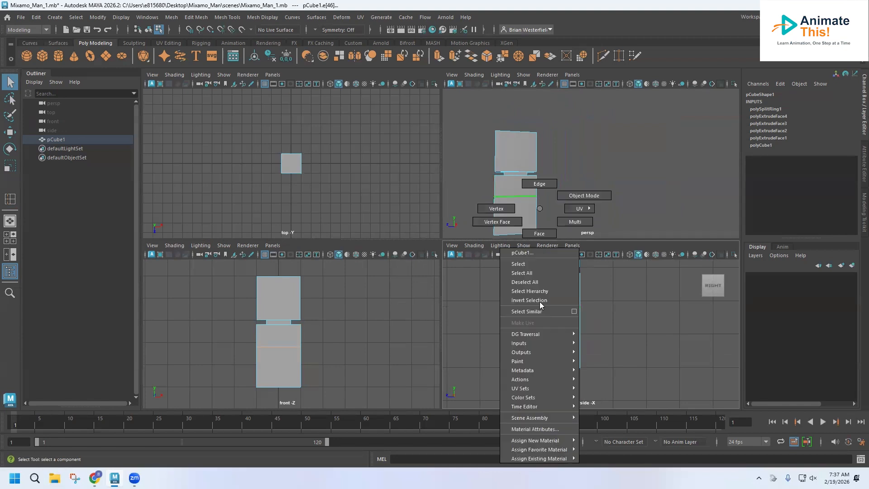
pyautogui.click(500, 212)
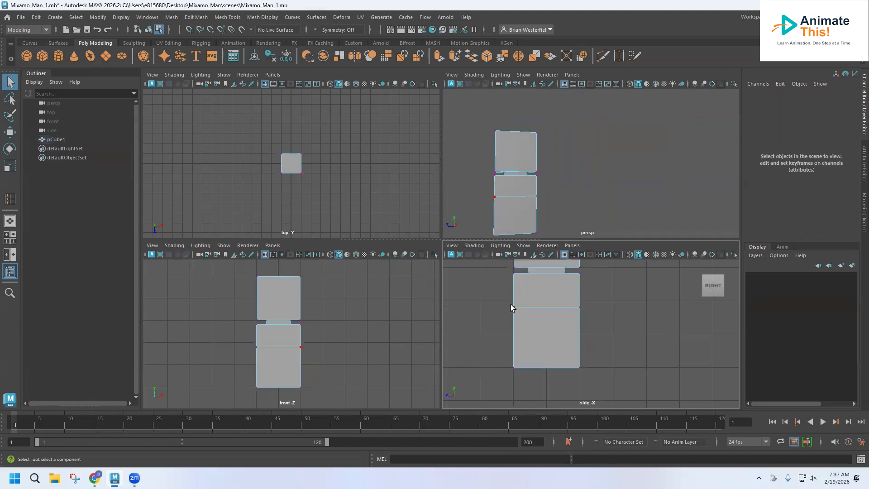
pyautogui.moveTo(504, 271); pyautogui.dragTo(520, 380)
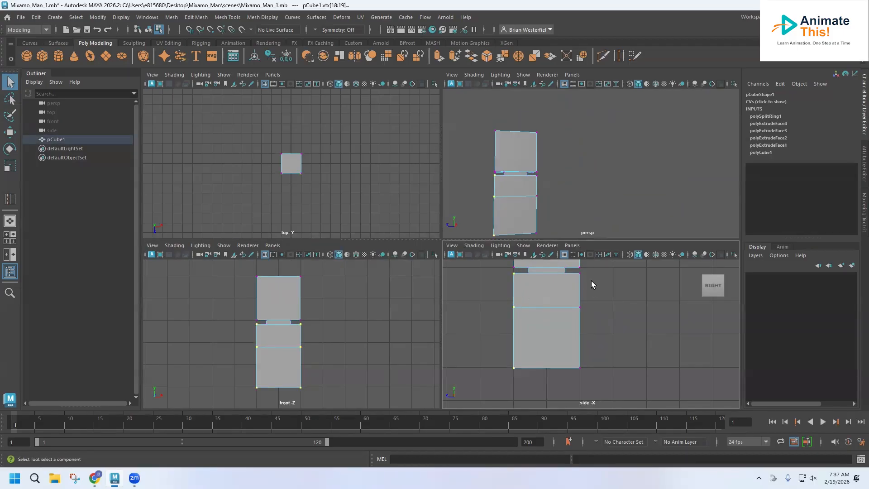
pyautogui.moveTo(598, 270); pyautogui.dragTo(572, 388)
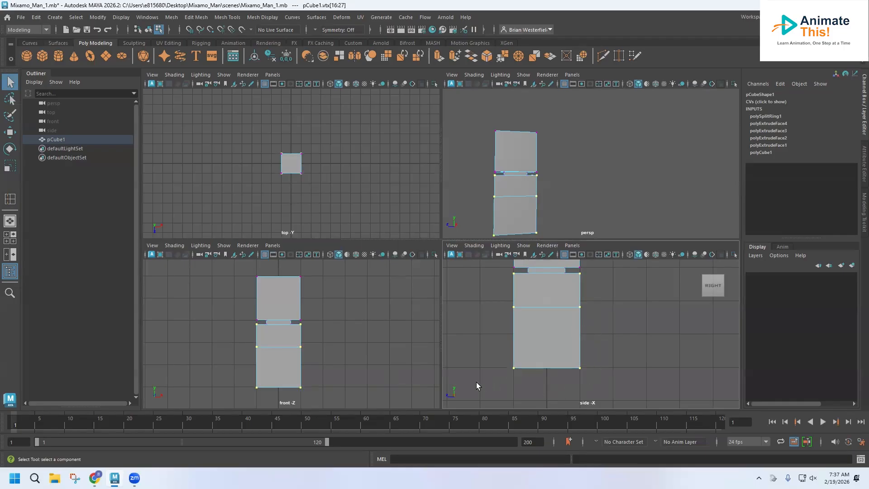
pyautogui.click(9, 167)
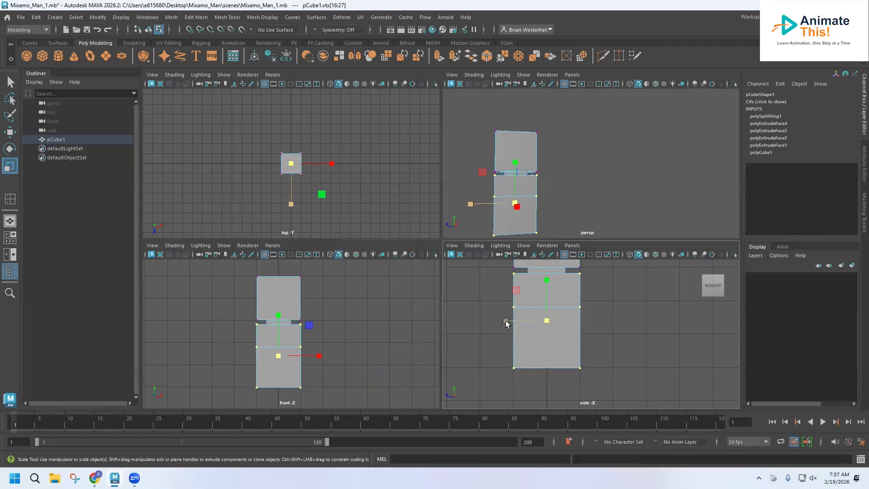
pyautogui.moveTo(507, 318); pyautogui.dragTo(520, 321)
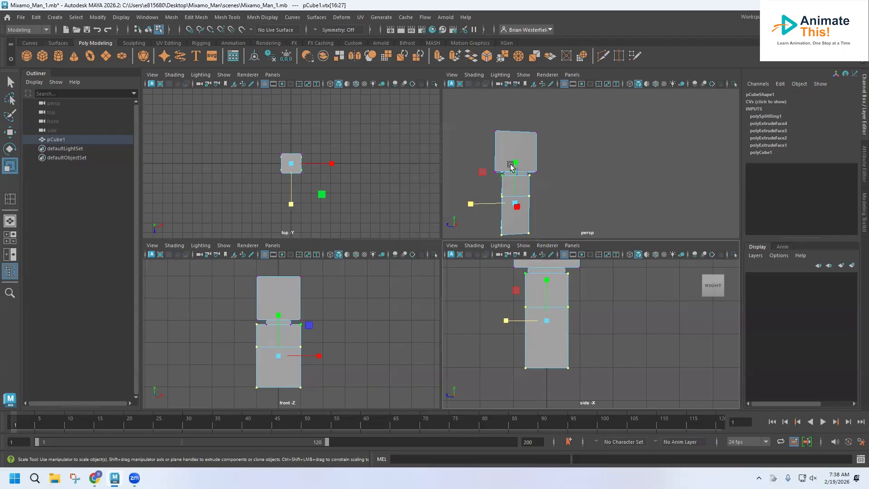
# - Switch to face mode and select the torso's upper side face, above the edge loop, on the character's left
pyautogui.moveTo(525, 190)
pyautogui.keyDown('alt'); pyautogui.mouseDown()
pyautogui.moveTo(651, 195)
pyautogui.moveTo(563, 199)
pyautogui.moveTo(525, 191)
pyautogui.mouseUp(); pyautogui.keyUp('alt')
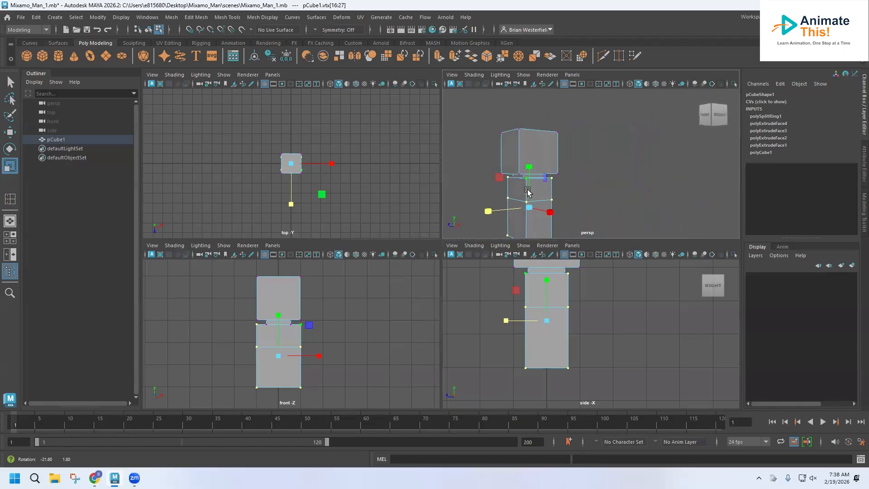
pyautogui.keyDown('alt'); pyautogui.moveTo(528, 205); pyautogui.dragTo(523, 169, button='middle'); pyautogui.keyUp('alt')
pyautogui.keyDown('alt'); pyautogui.moveTo(523, 169); pyautogui.dragTo(540, 181); pyautogui.keyUp('alt')
pyautogui.moveTo(545, 174); pyautogui.dragTo(549, 196, button='right')
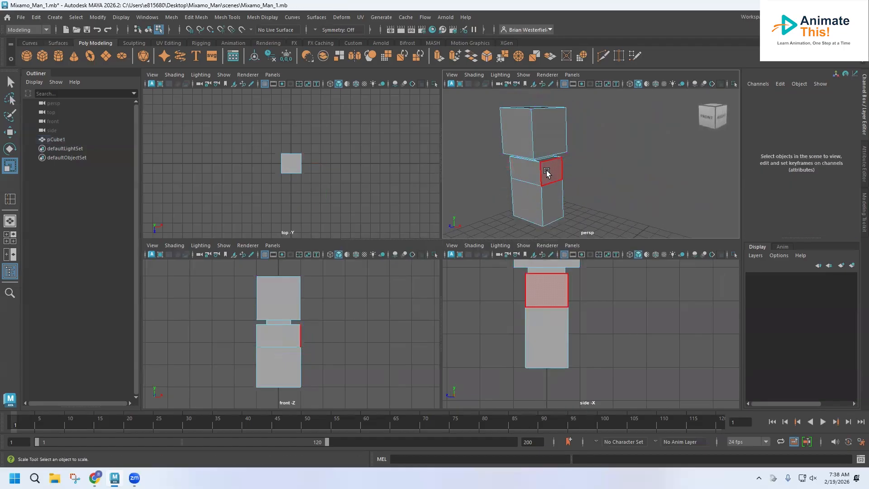
pyautogui.click(546, 173)
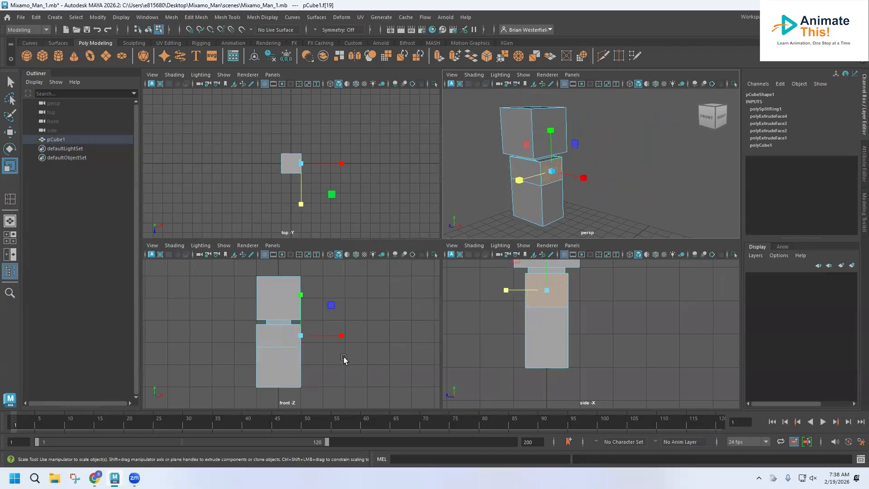
# - Try extruding both upper side faces of the torso outward about 1.98 units as arms
pyautogui.keyDown('alt'); pyautogui.moveTo(521, 194); pyautogui.dragTo(611, 176); pyautogui.keyUp('alt')
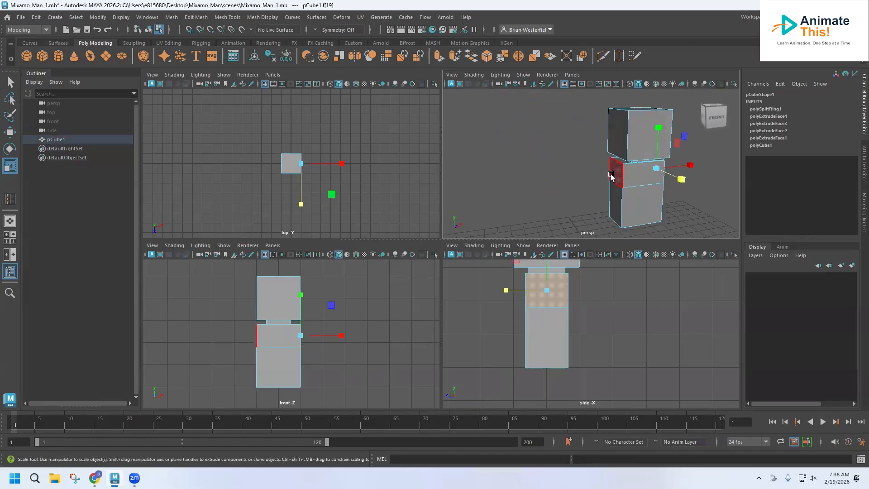
pyautogui.keyDown('shift'); pyautogui.click(611, 176); pyautogui.keyUp('shift')
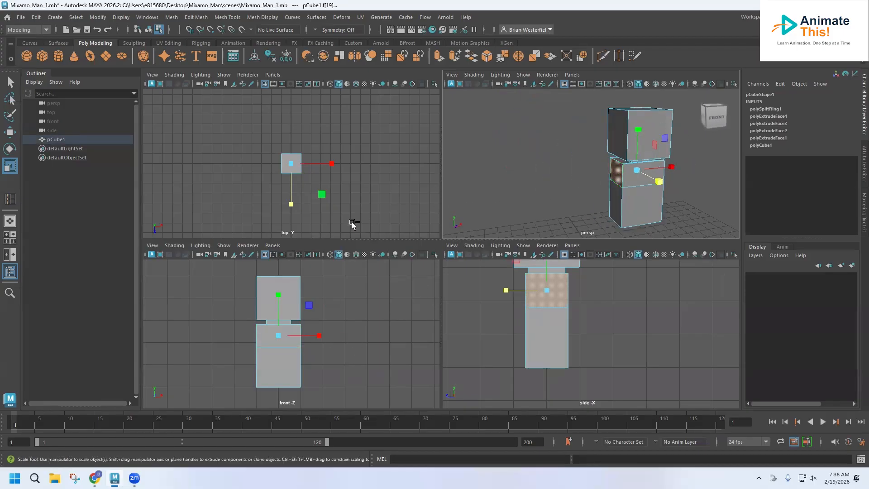
pyautogui.hotkey('ctrl', 'e')
pyautogui.moveTo(326, 335); pyautogui.dragTo(368, 336)
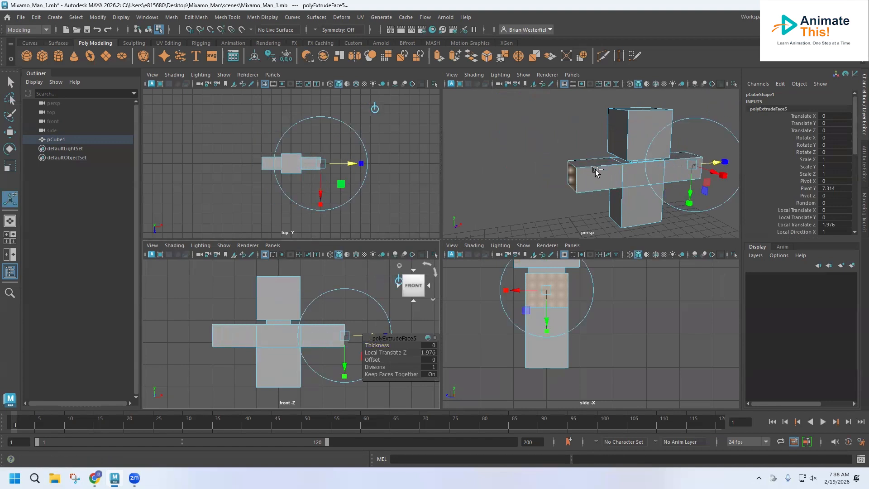
pyautogui.hotkey('ctrl', 'z')
pyautogui.hotkey('ctrl', 'z')
# - Add the opposite upper side face to the selection and extrude both faces outward about 2.75 units to form the arms
pyautogui.moveTo(624, 166)
pyautogui.keyDown('alt'); pyautogui.mouseDown()
pyautogui.moveTo(563, 161)
pyautogui.moveTo(548, 170)
pyautogui.moveTo(621, 176)
pyautogui.mouseUp(); pyautogui.keyUp('alt')
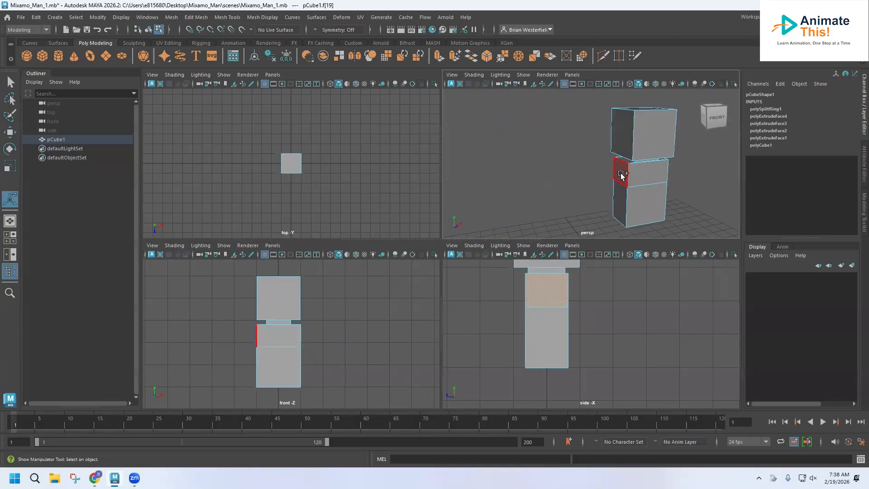
pyautogui.keyDown('shift'); pyautogui.click(622, 175); pyautogui.keyUp('shift')
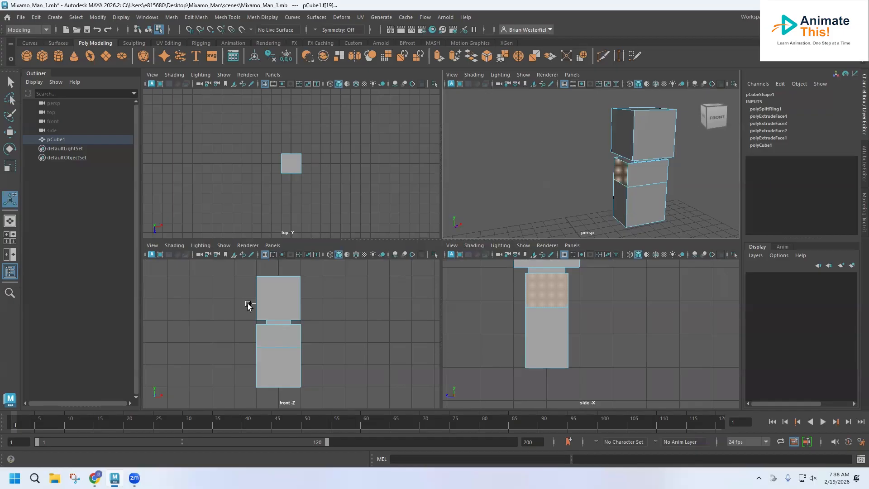
pyautogui.hotkey('ctrl', 'e')
pyautogui.moveTo(333, 336); pyautogui.dragTo(388, 341)
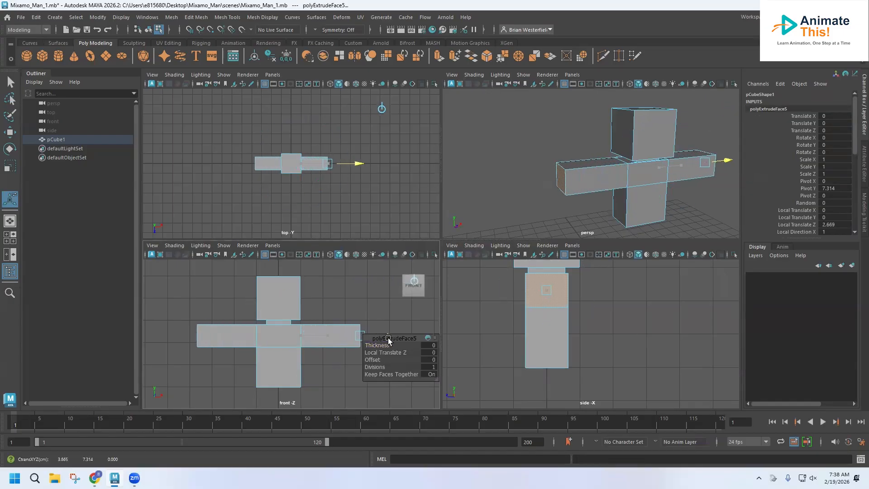
pyautogui.moveTo(388, 340); pyautogui.dragTo(390, 341)
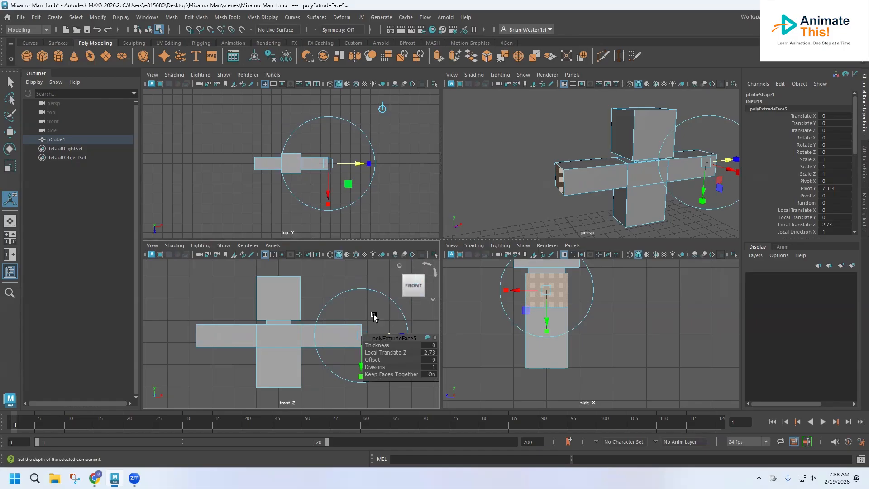
pyautogui.keyDown('alt'); pyautogui.moveTo(315, 313); pyautogui.dragTo(281, 298, button='middle'); pyautogui.keyUp('alt')
pyautogui.moveTo(362, 322); pyautogui.dragTo(359, 323)
# - Try inserting a vertical edge loop through the body near the middle of the torso's bottom edge
pyautogui.keyDown('alt'); pyautogui.moveTo(618, 183); pyautogui.dragTo(581, 151); pyautogui.keyUp('alt')
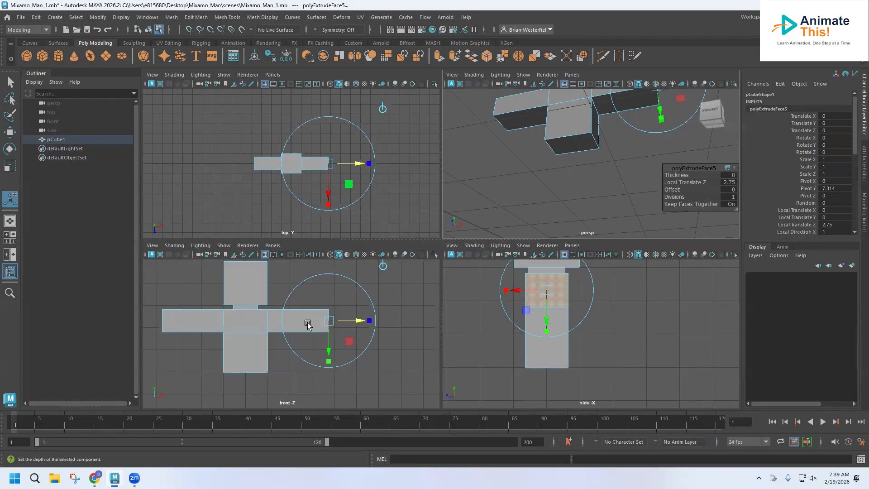
pyautogui.keyDown('alt'); pyautogui.moveTo(573, 121); pyautogui.dragTo(589, 138); pyautogui.keyUp('alt')
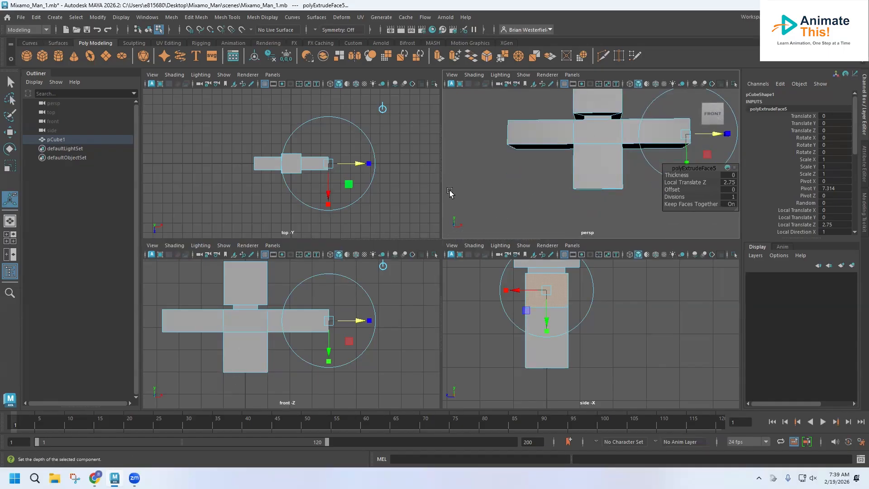
pyautogui.click(221, 20)
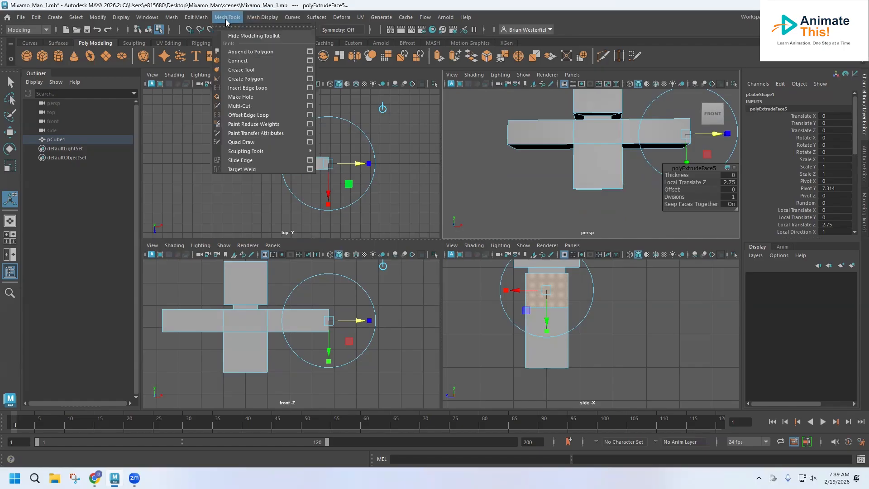
pyautogui.click(251, 89)
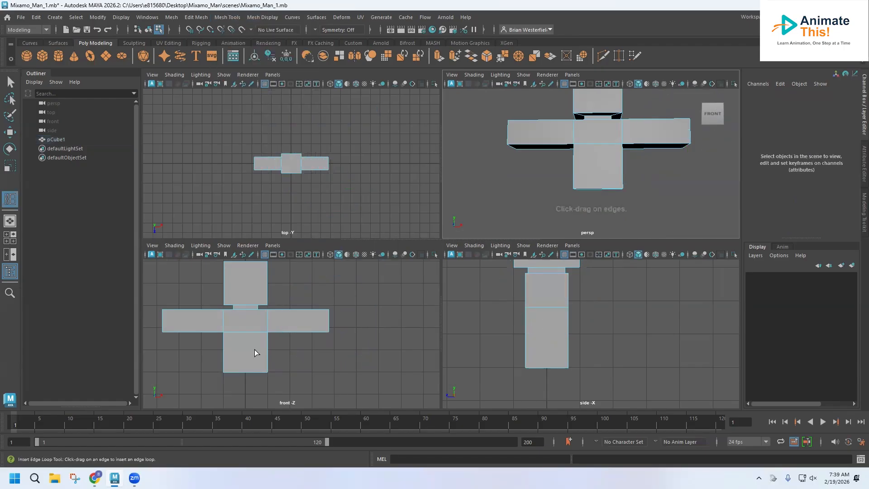
pyautogui.click(239, 372)
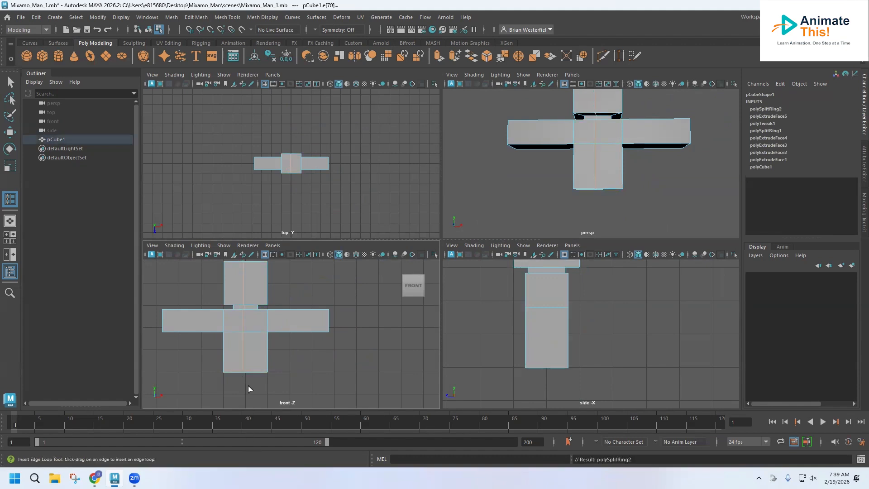
pyautogui.scroll(3, 248, 385)
pyautogui.keyDown('alt'); pyautogui.moveTo(248, 385); pyautogui.dragTo(251, 335, button='middle'); pyautogui.keyUp('alt')
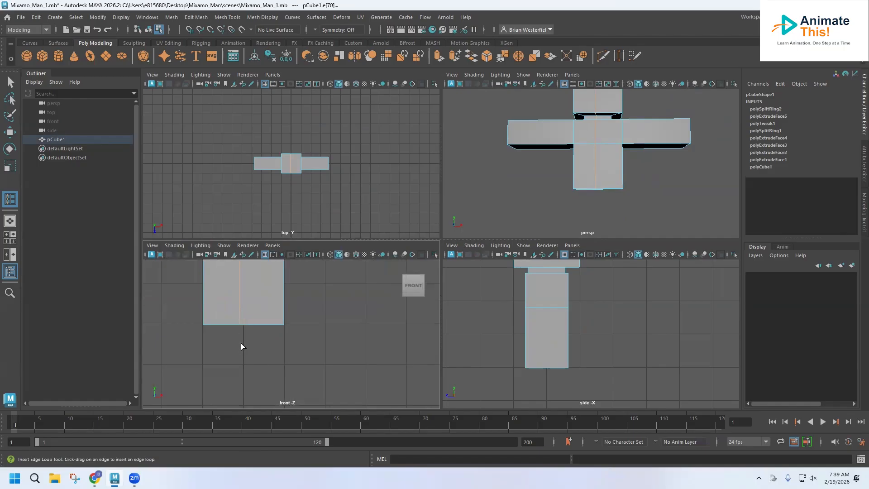
pyautogui.hotkey('ctrl', 'z')
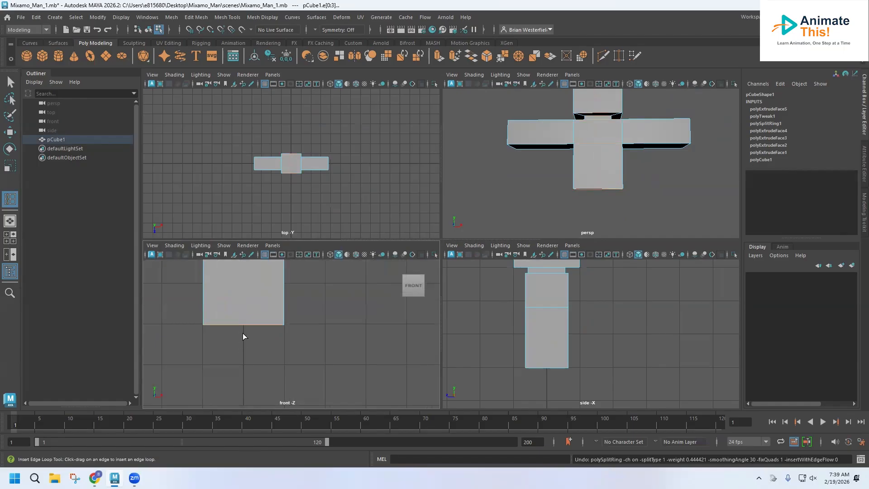
# - Turn on Object X symmetry and try inserting an edge loop from the torso's bottom edge
pyautogui.click(316, 28)
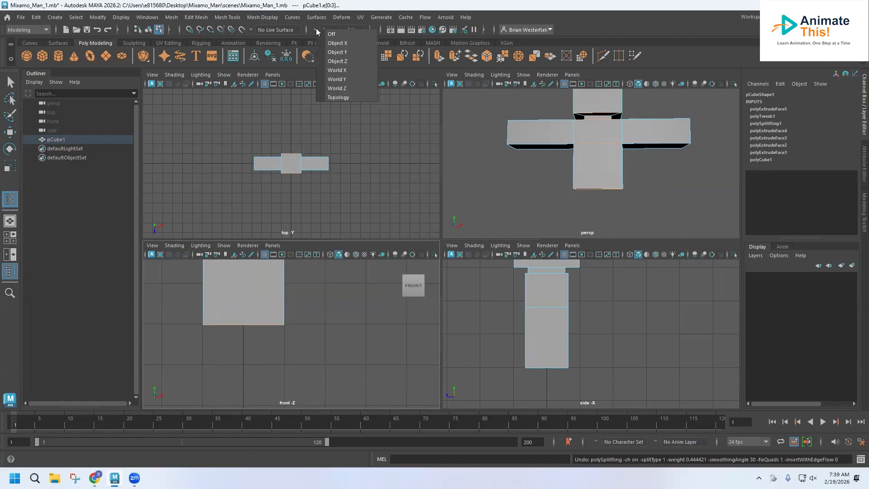
pyautogui.click(315, 29)
pyautogui.click(315, 28)
pyautogui.click(325, 42)
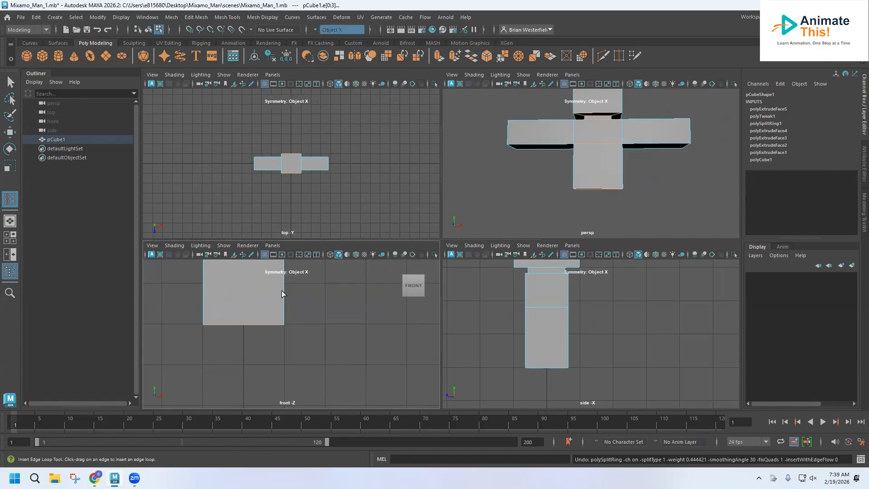
pyautogui.click(234, 324)
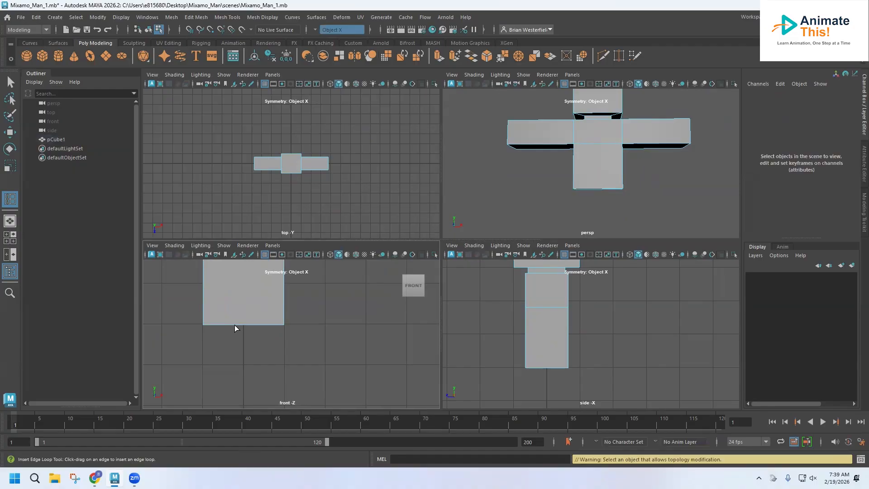
pyautogui.hotkey('ctrl', 'z')
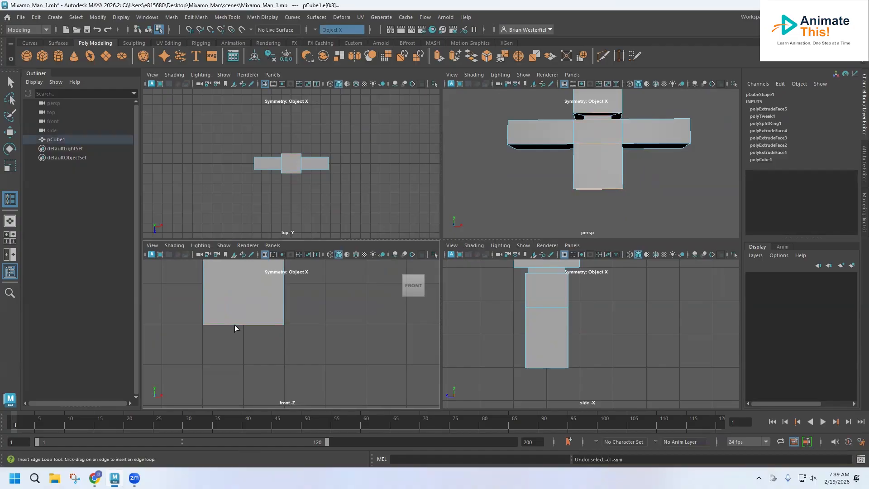
pyautogui.click(235, 325)
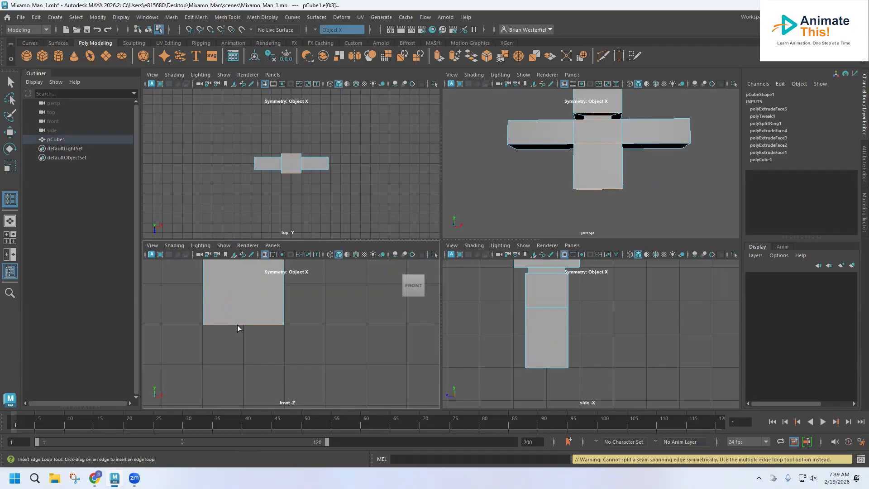
pyautogui.hotkey('ctrl', 'z')
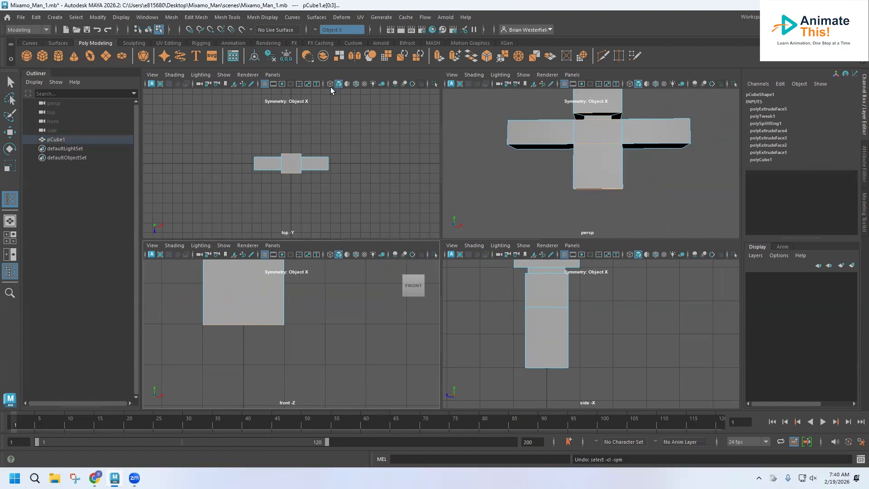
# - Retry the Insert Edge Loop tool on the torso's bottom edge with symmetry on, then turn symmetry off
pyautogui.click(252, 19)
pyautogui.moveTo(230, 19)
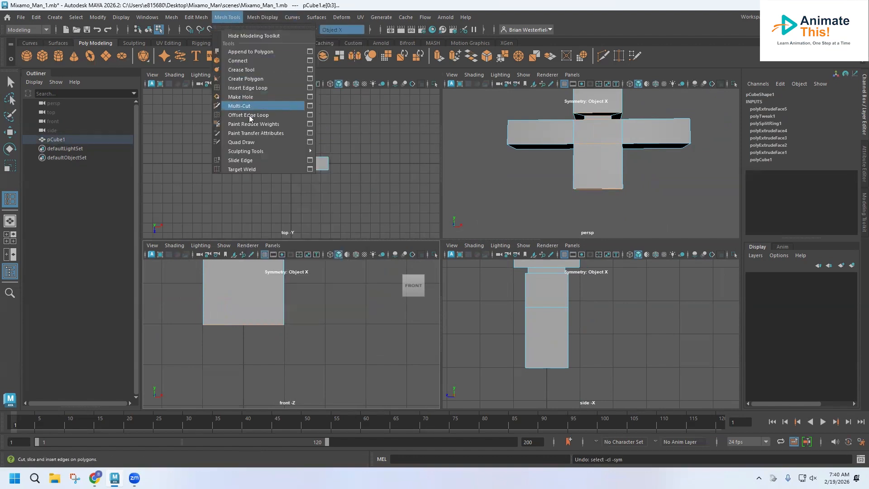
pyautogui.click(244, 87)
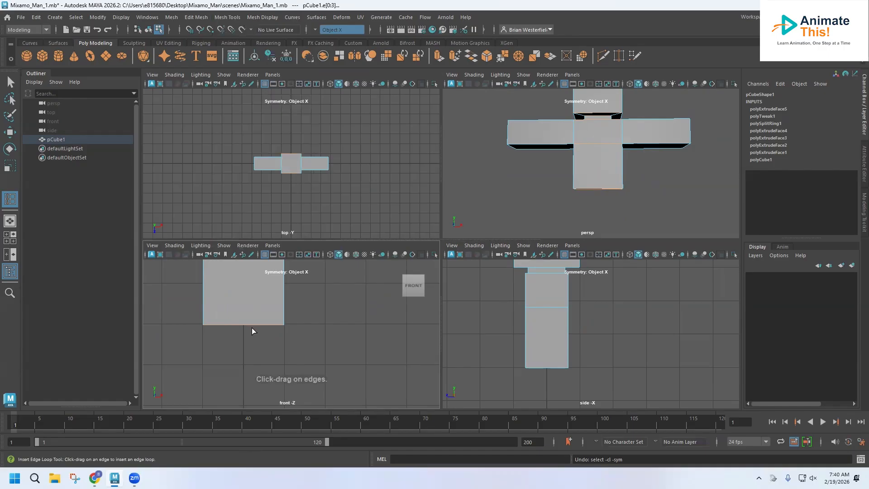
pyautogui.click(252, 325)
pyautogui.click(251, 325)
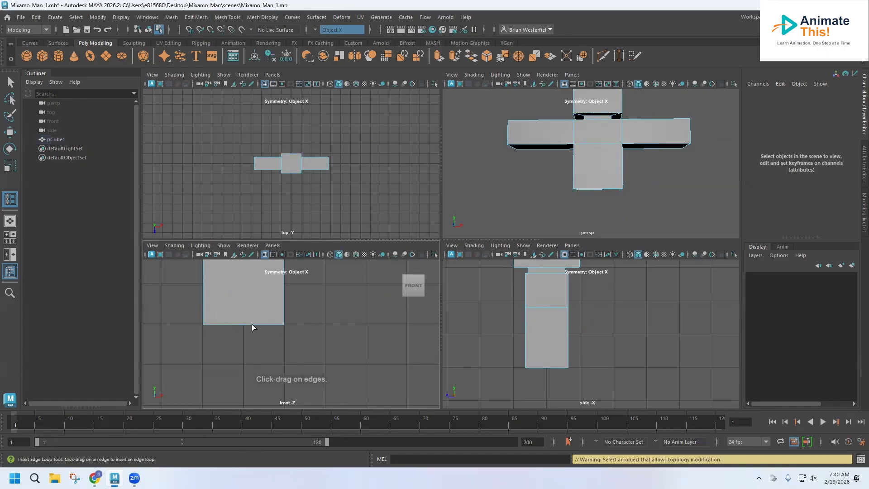
pyautogui.hotkey('ctrl', 'z')
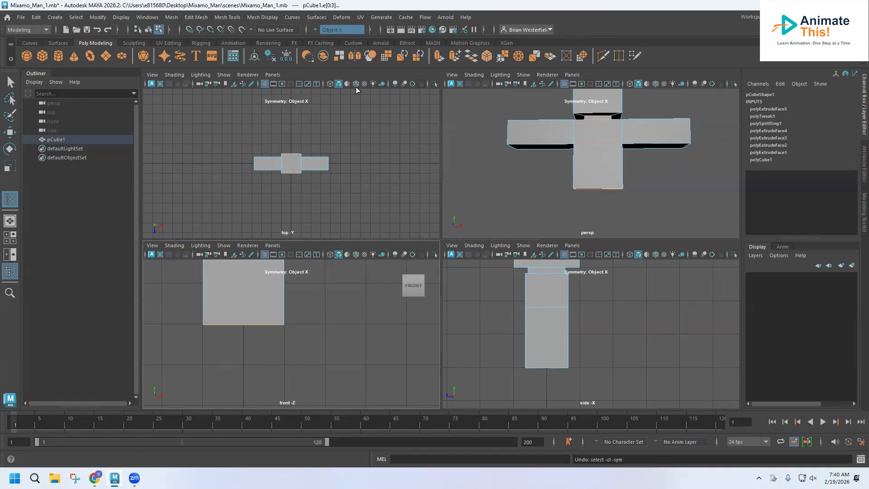
pyautogui.click(322, 31)
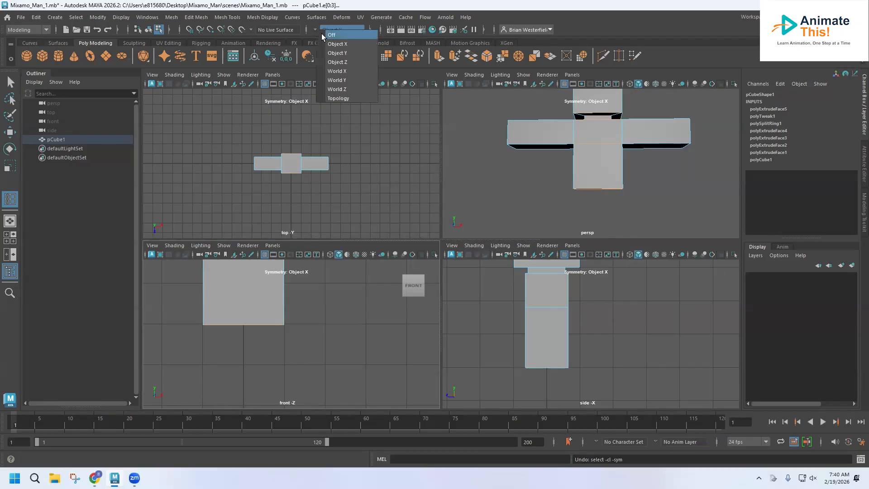
pyautogui.click(322, 35)
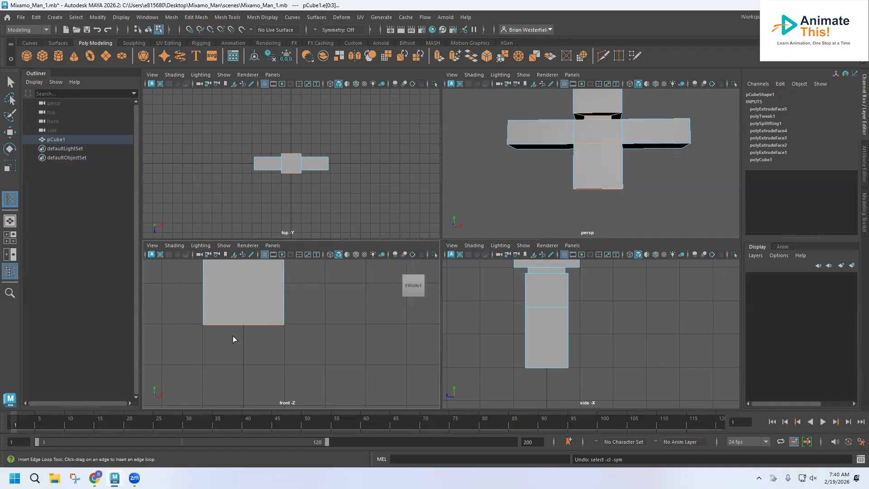
# - Insert two closely spaced vertical edge loops through the body, one just on either side of the centre line
pyautogui.click(227, 21)
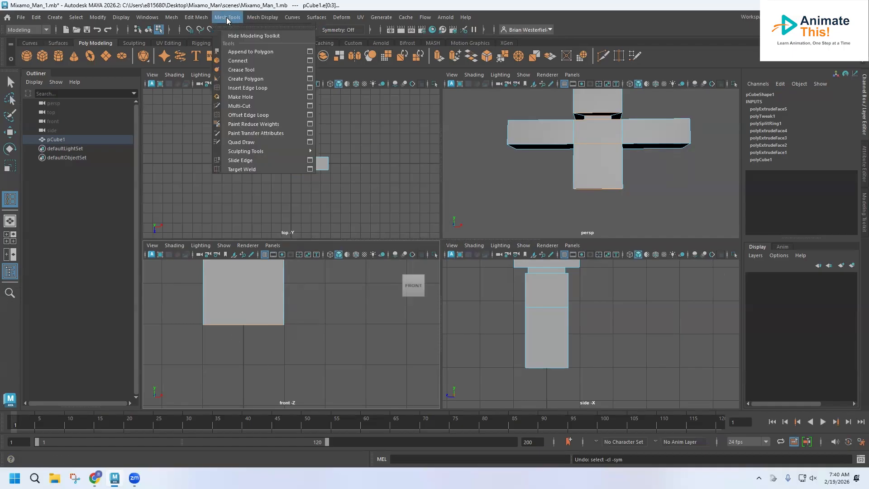
pyautogui.click(242, 88)
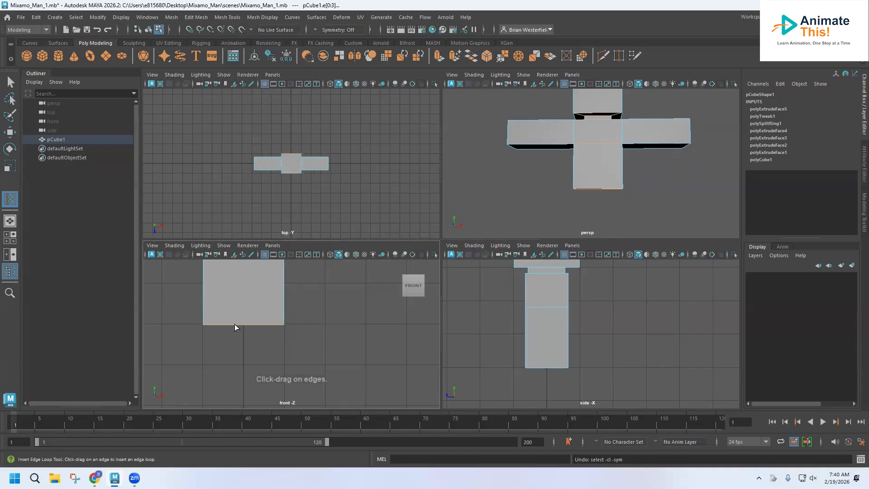
pyautogui.moveTo(235, 324); pyautogui.dragTo(235, 324)
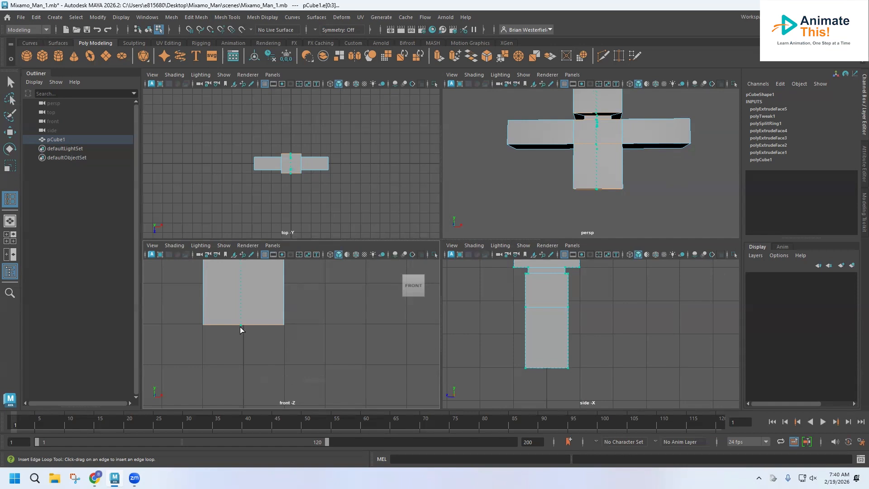
pyautogui.moveTo(241, 327); pyautogui.dragTo(254, 324)
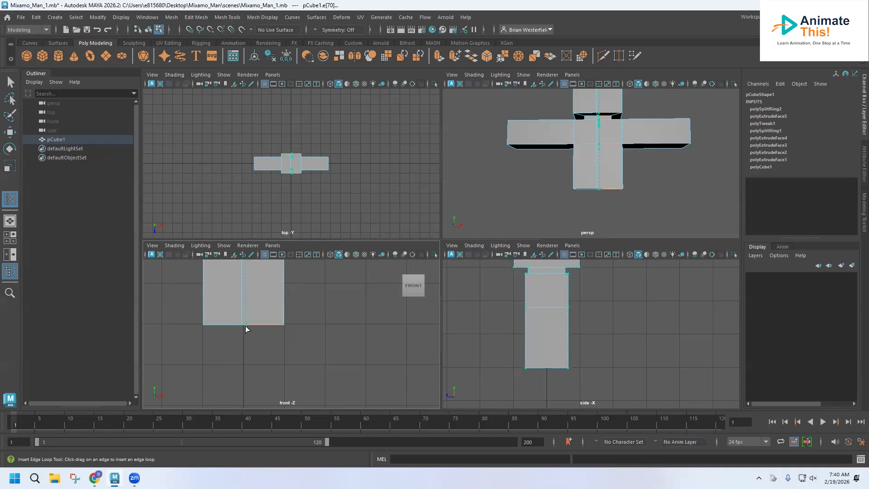
pyautogui.click(246, 326)
pyautogui.scroll(4, 236, 337)
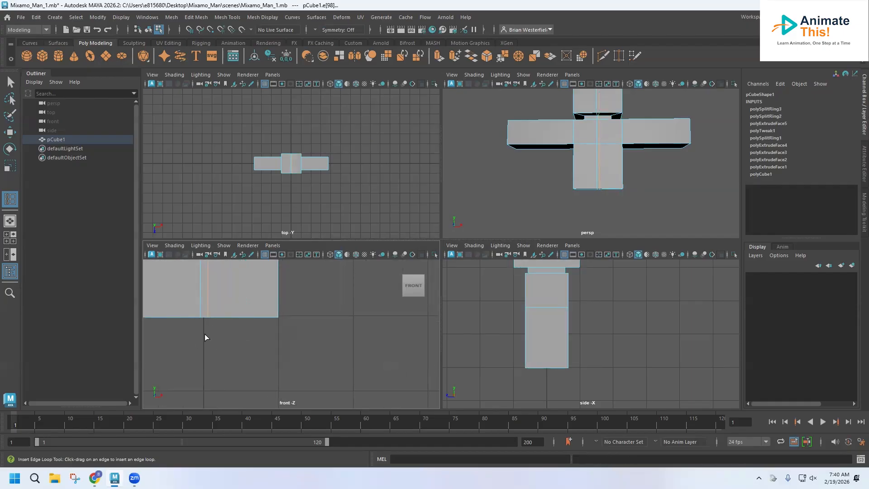
# - Switch to face mode and select the two large underside faces of the torso, leaving out the narrow centre strip
pyautogui.moveTo(607, 176)
pyautogui.keyDown('alt'); pyautogui.mouseDown()
pyautogui.moveTo(601, 136)
pyautogui.moveTo(591, 126)
pyautogui.moveTo(595, 166)
pyautogui.mouseUp(); pyautogui.keyUp('alt')
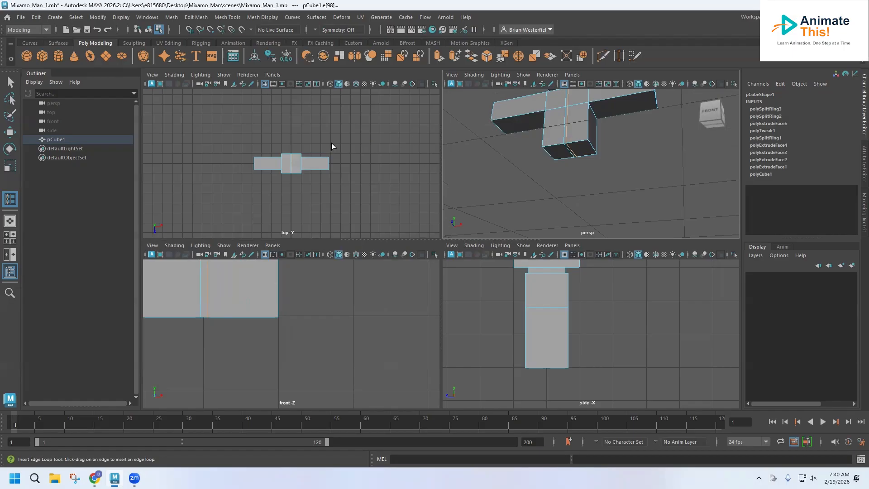
pyautogui.click(11, 81)
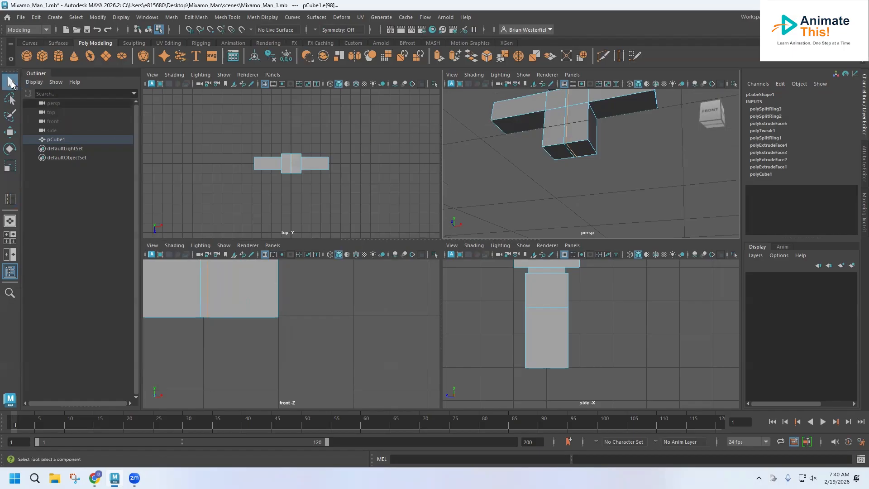
pyautogui.moveTo(562, 153); pyautogui.dragTo(563, 173, button='right')
pyautogui.click(582, 152)
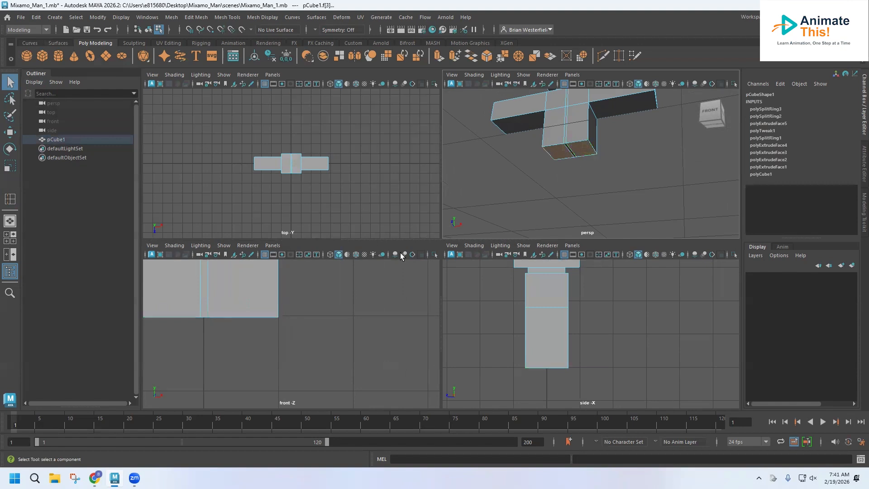
# - Extrude both underside faces of the torso downward about 2.99 units to form two legs
pyautogui.press('a')
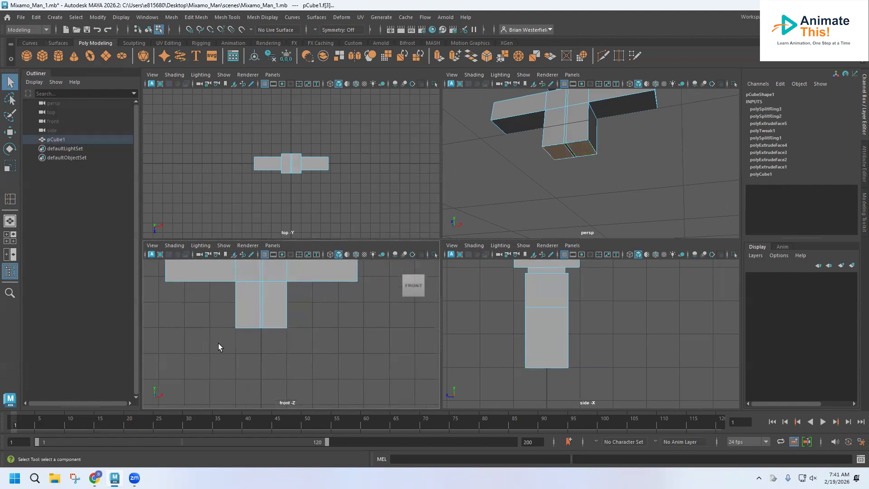
pyautogui.hotkey('ctrl', 'e')
pyautogui.moveTo(250, 369); pyautogui.dragTo(269, 397)
pyautogui.scroll(-4, 269, 381)
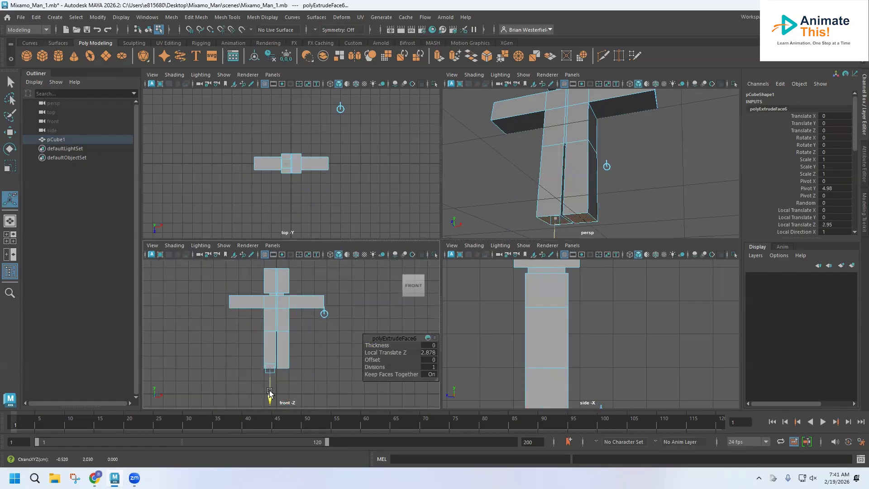
pyautogui.keyDown('alt'); pyautogui.moveTo(605, 134); pyautogui.dragTo(597, 162); pyautogui.keyUp('alt')
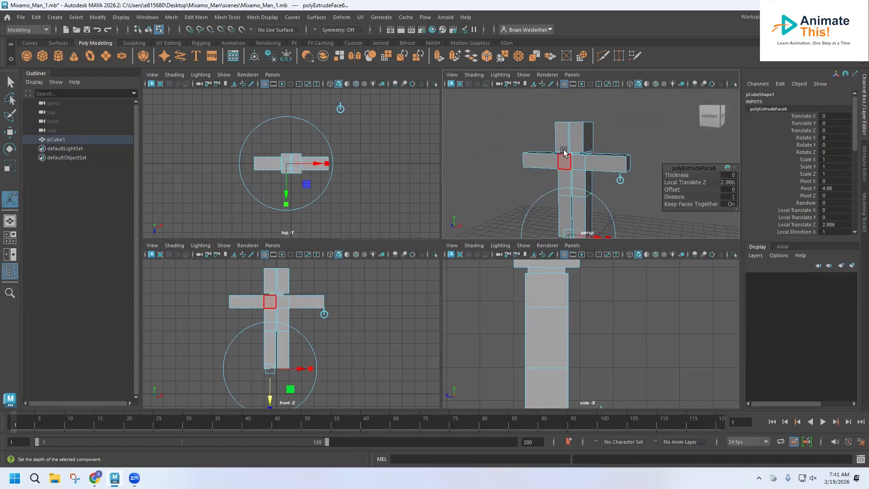
# - Return to object mode, select the whole character mesh and save the scene
pyautogui.moveTo(575, 168); pyautogui.dragTo(599, 157, button='right')
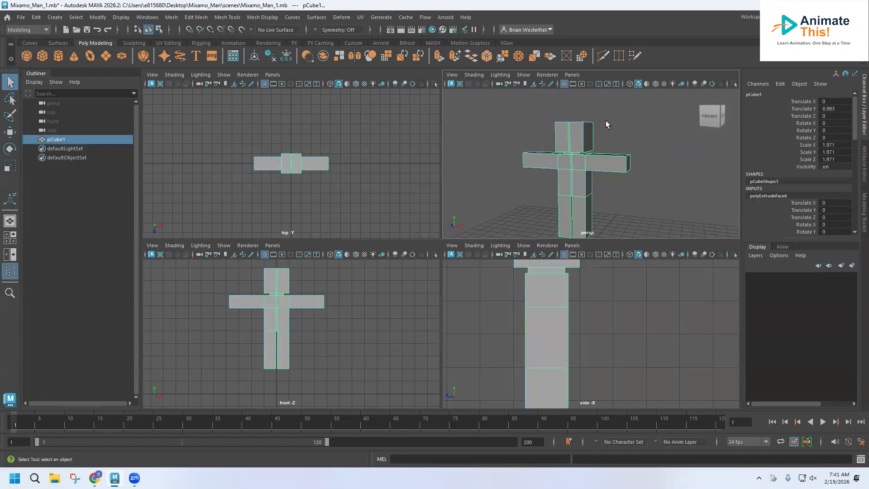
pyautogui.click(591, 175)
pyautogui.keyDown('alt'); pyautogui.moveTo(591, 176); pyautogui.dragTo(573, 167); pyautogui.keyUp('alt')
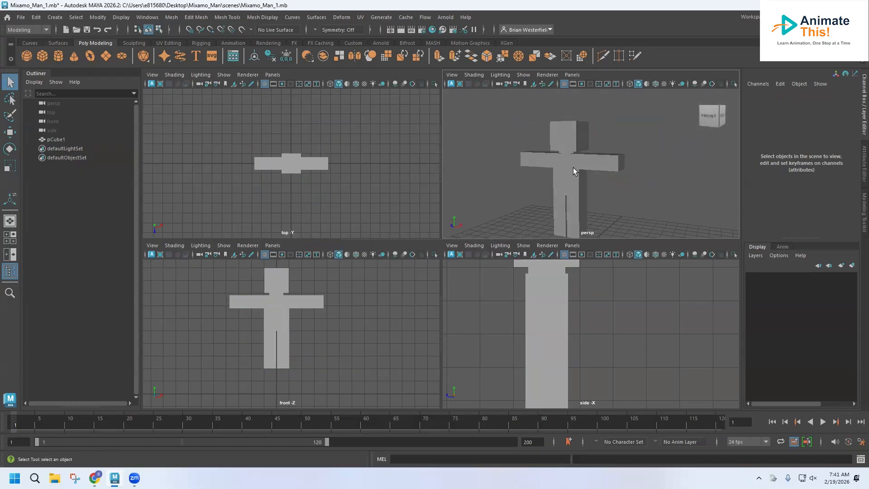
pyautogui.click(573, 168)
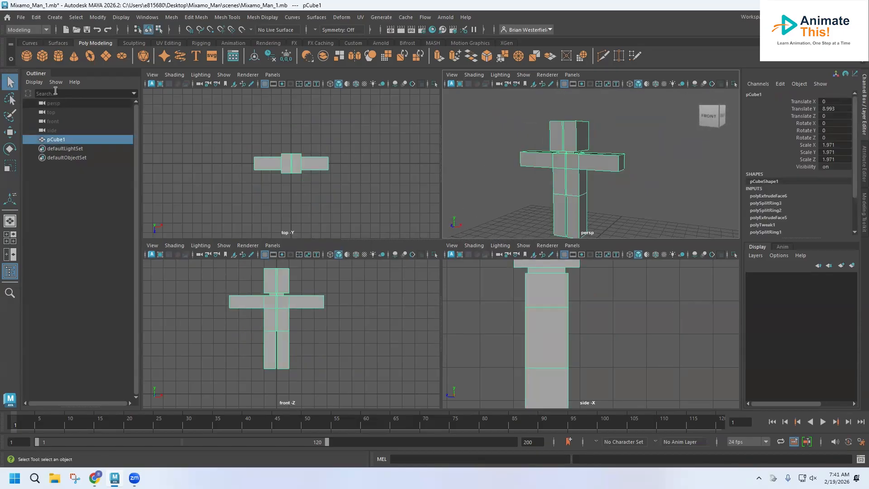
pyautogui.click(21, 19)
pyautogui.click(39, 56)
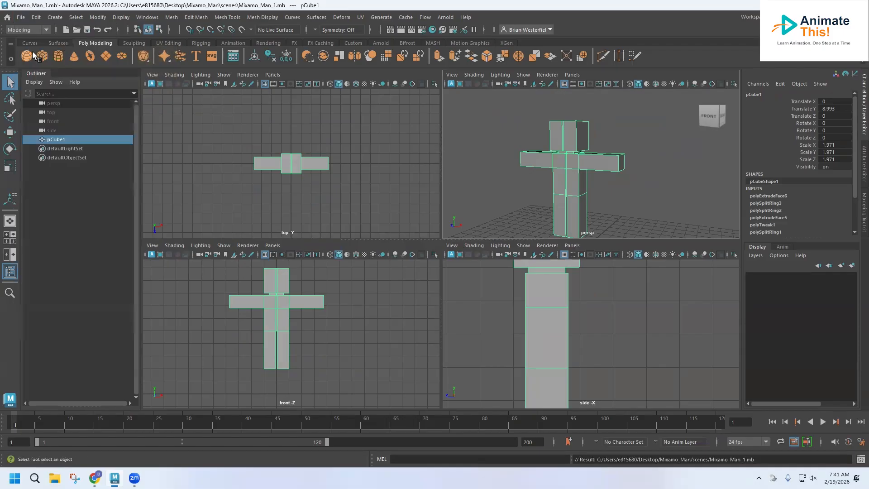
# - Export the selected character mesh as an FBX file named Mixamo_Man_1 to the Desktop
pyautogui.click(21, 19)
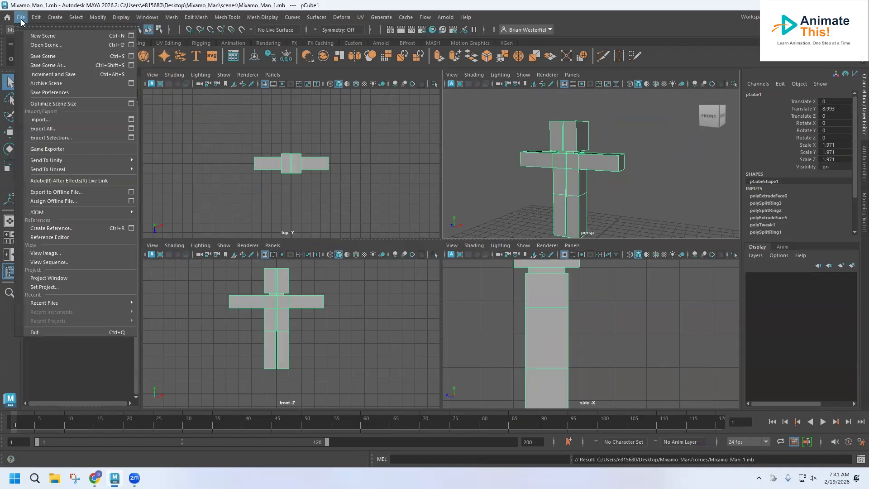
pyautogui.click(87, 138)
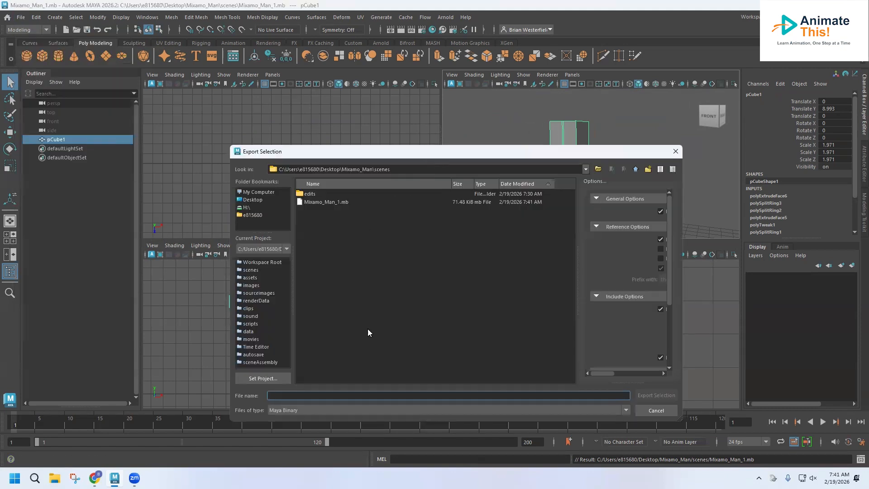
pyautogui.click(286, 410)
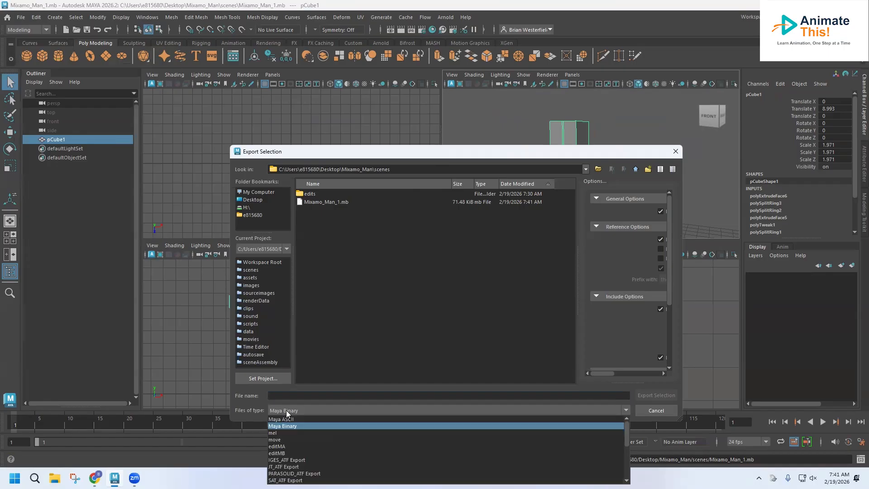
pyautogui.scroll(-3, 285, 462)
pyautogui.scroll(-2, 285, 460)
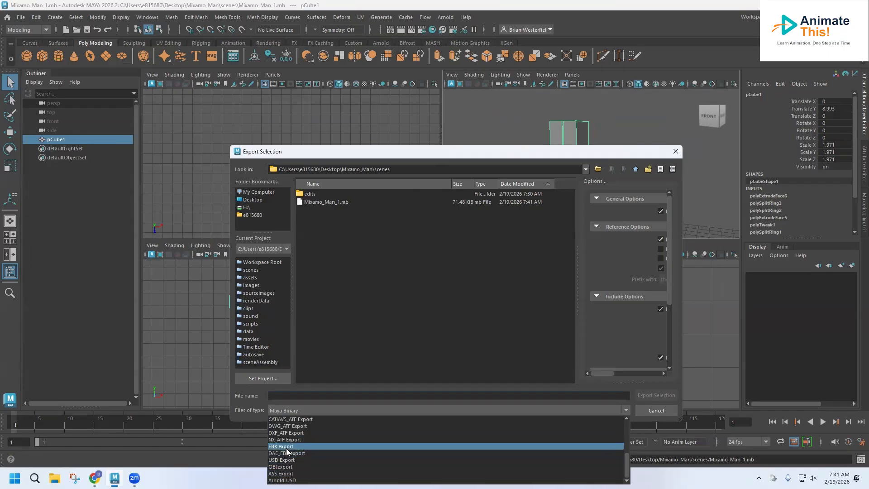
pyautogui.click(286, 447)
pyautogui.click(285, 395)
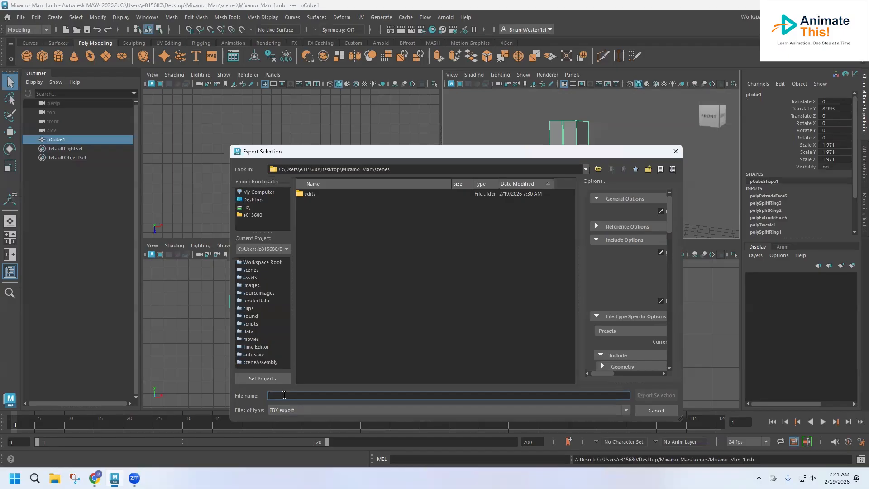
pyautogui.write('Mixamo_Man_1')
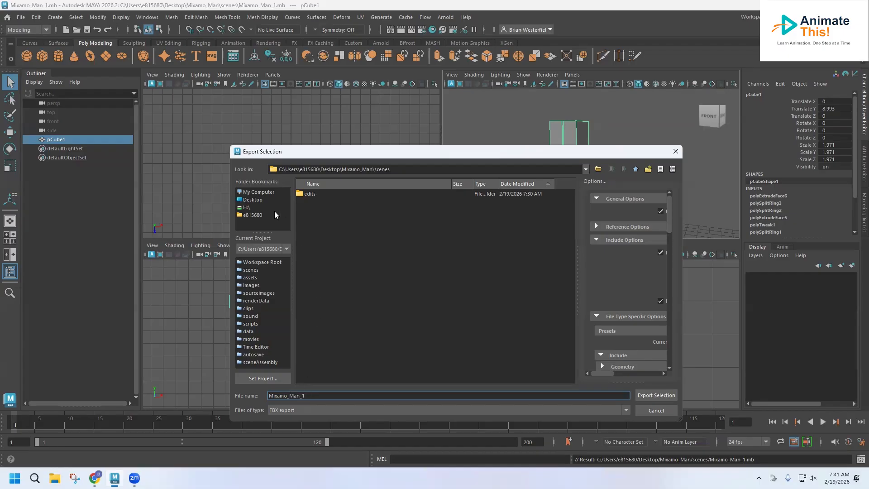
pyautogui.click(261, 200)
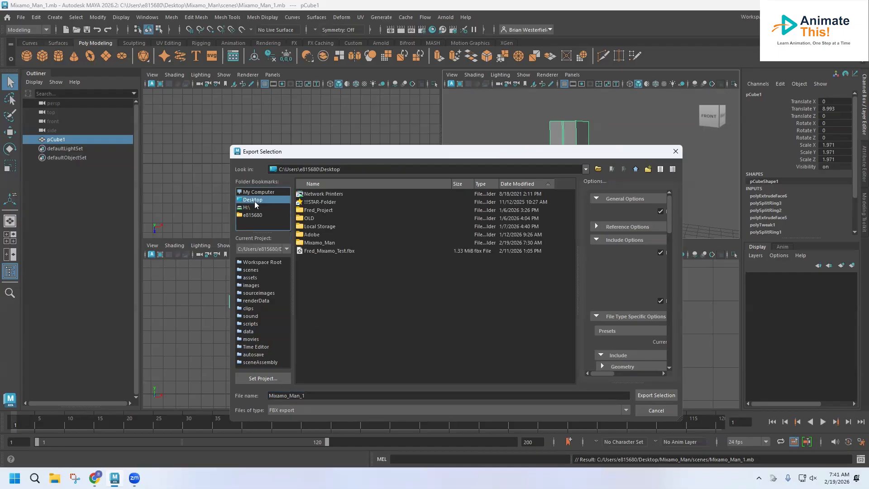
pyautogui.click(658, 396)
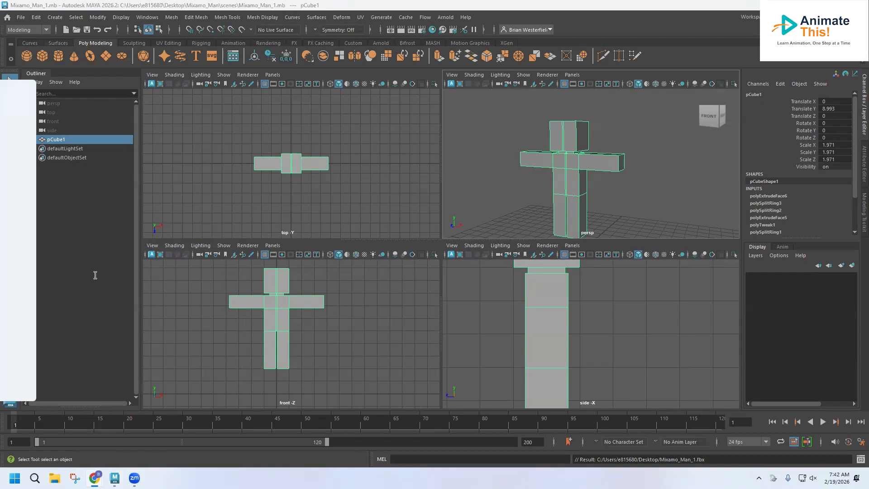
# - Switch to Mixamo in Chrome and sign in through Google with the school account
pyautogui.moveTo(1, 87); pyautogui.dragTo(382, 2)
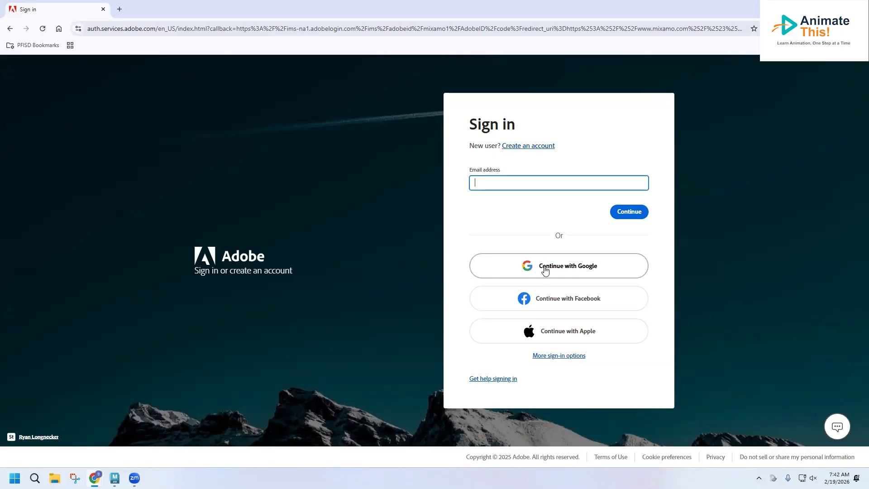
pyautogui.click(545, 270)
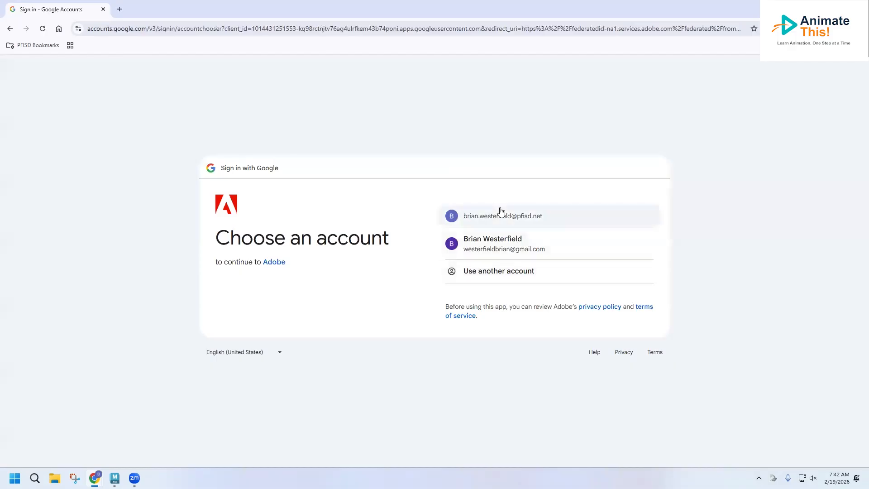
pyautogui.click(500, 209)
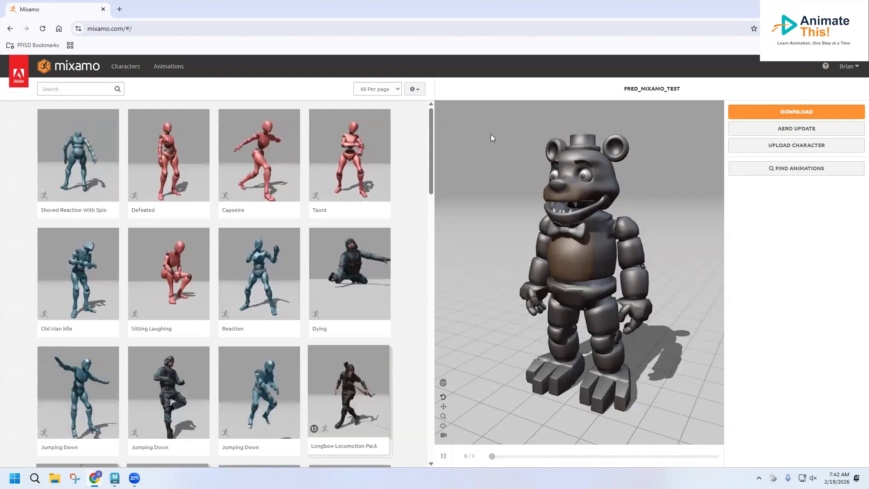
# - Upload Mixamo_Man_1.fbx from the Desktop as a new character and accept its front-facing orientation in the Auto-Rigger
pyautogui.click(766, 145)
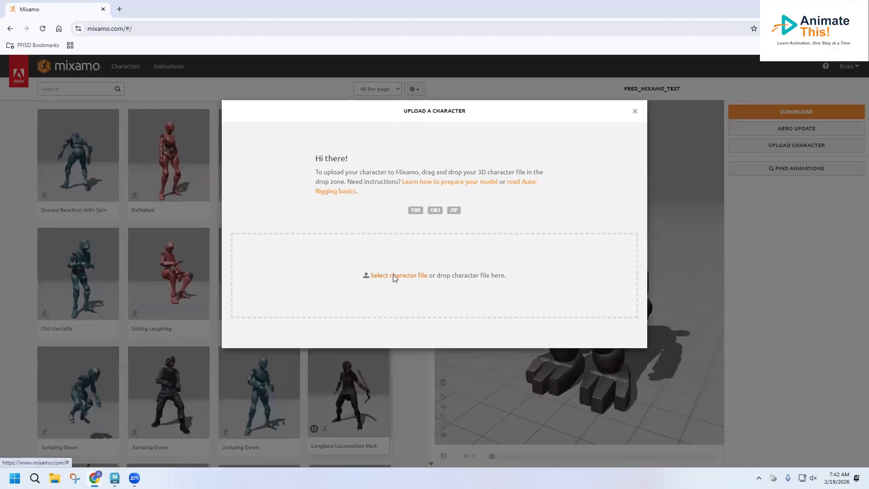
pyautogui.click(392, 274)
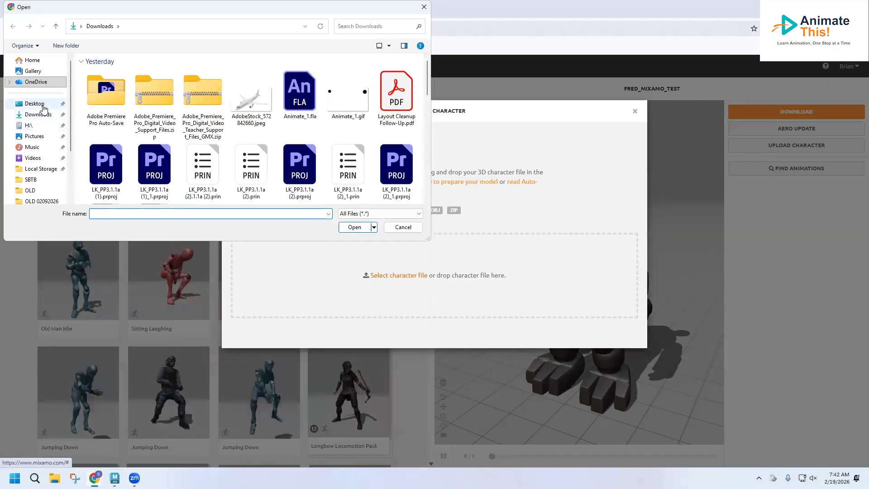
pyautogui.click(44, 108)
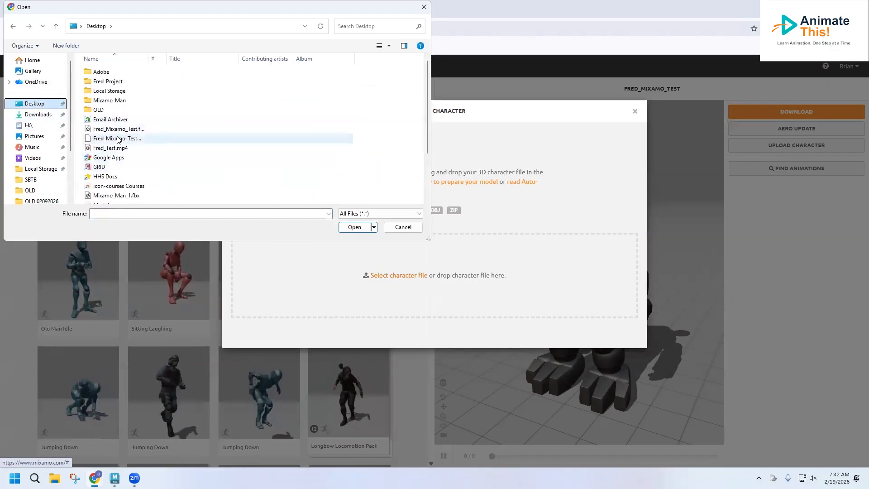
pyautogui.doubleClick(116, 195)
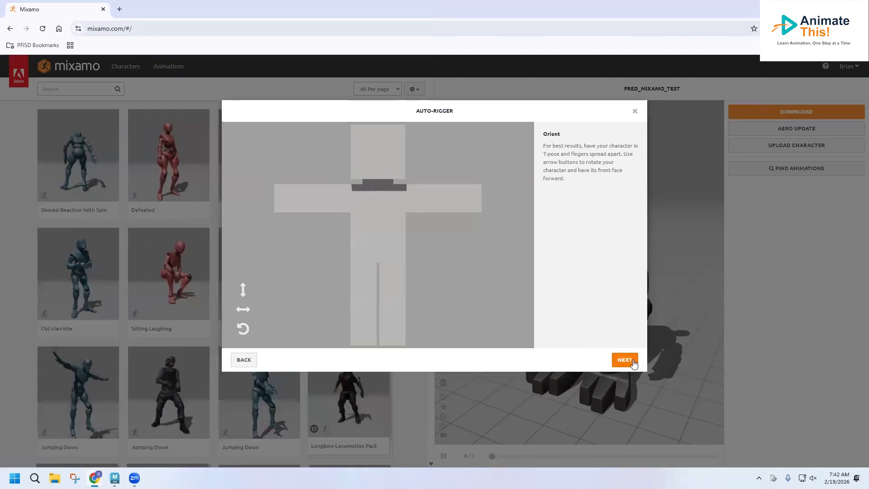
pyautogui.click(624, 360)
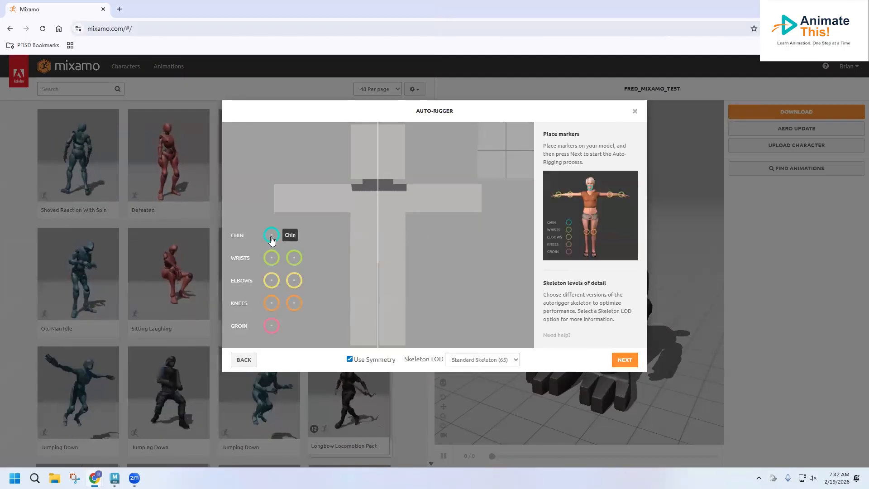
# - Place the chin, wrist, elbow, knee and groin markers on the blocky character, using symmetry for the paired joints
pyautogui.moveTo(268, 236)
pyautogui.mouseDown()
pyautogui.moveTo(354, 218)
pyautogui.moveTo(379, 180)
pyautogui.mouseUp()
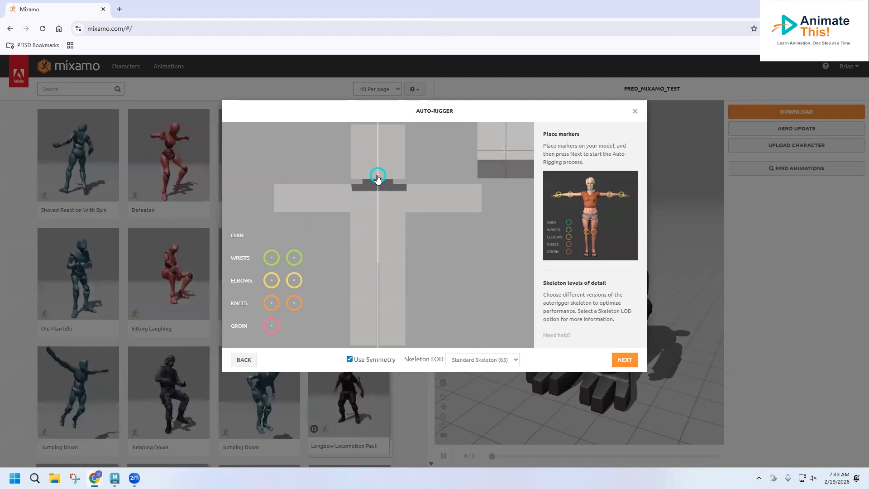
pyautogui.moveTo(378, 180); pyautogui.dragTo(379, 179)
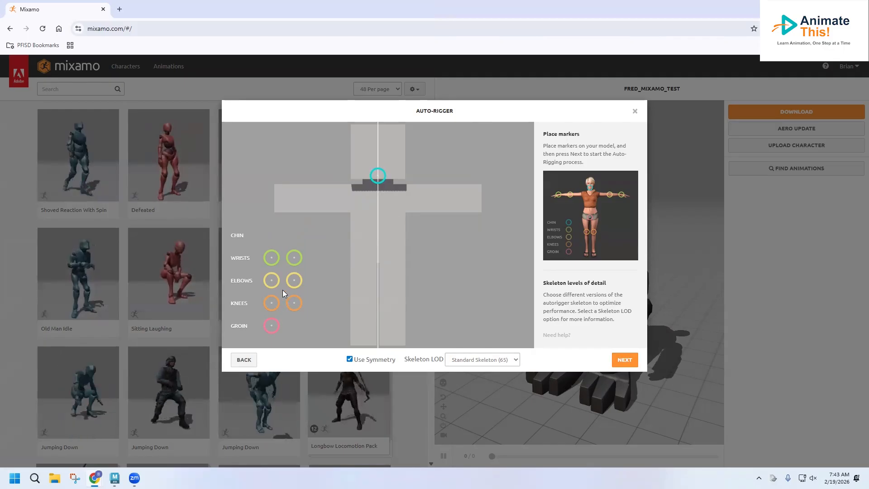
pyautogui.moveTo(280, 257); pyautogui.dragTo(288, 208)
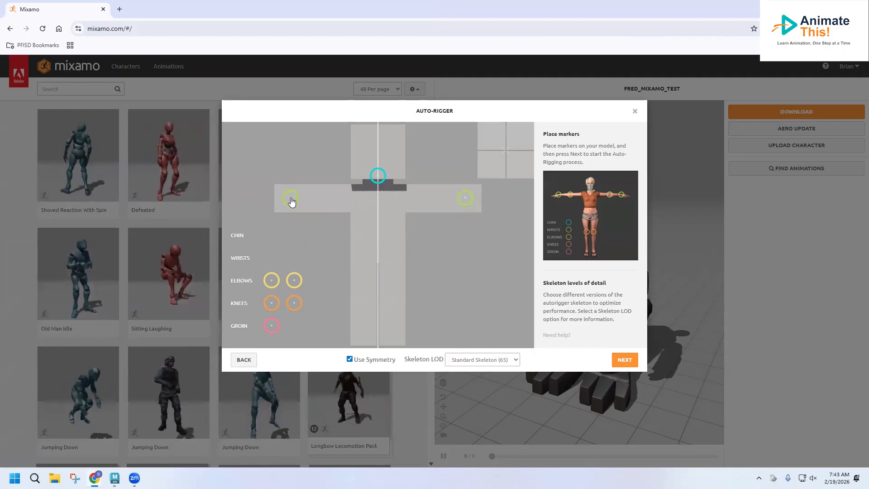
pyautogui.moveTo(290, 203); pyautogui.dragTo(290, 203)
pyautogui.moveTo(270, 281); pyautogui.dragTo(317, 203)
pyautogui.moveTo(272, 303); pyautogui.dragTo(363, 308)
pyautogui.moveTo(273, 326)
pyautogui.mouseDown()
pyautogui.moveTo(345, 258)
pyautogui.moveTo(380, 250)
pyautogui.moveTo(380, 262)
pyautogui.mouseUp()
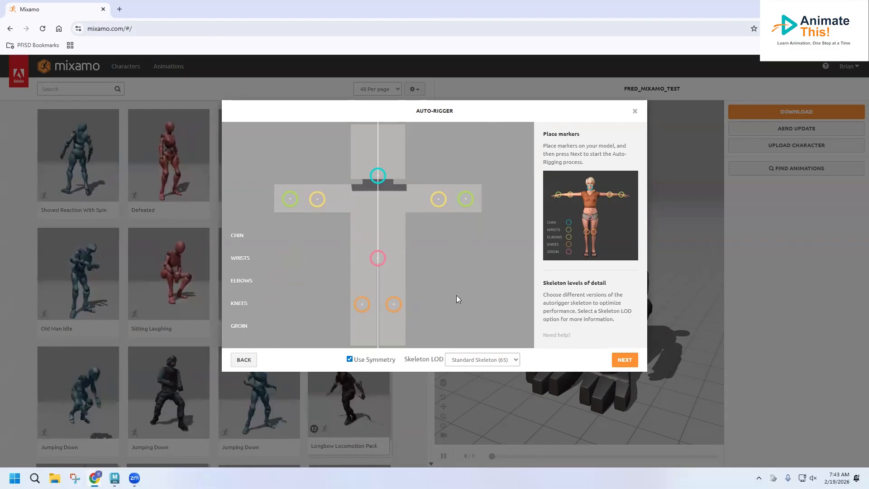
# - Run the auto-rigging with the Standard Skeleton (65), accept the rig and replace the previous character with it
pyautogui.click(625, 359)
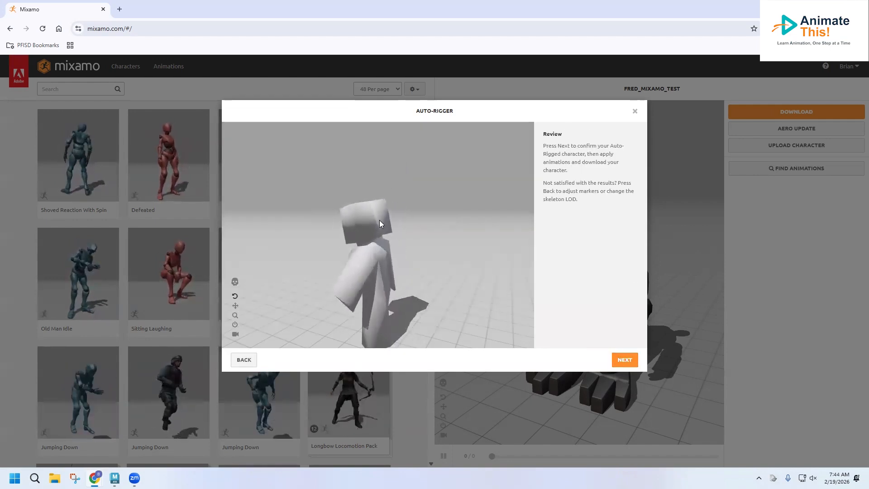
pyautogui.click(624, 360)
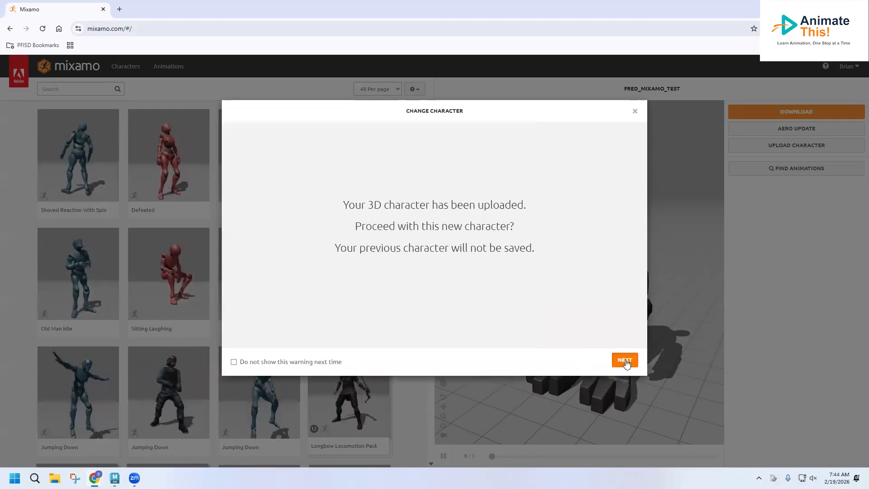
pyautogui.click(625, 361)
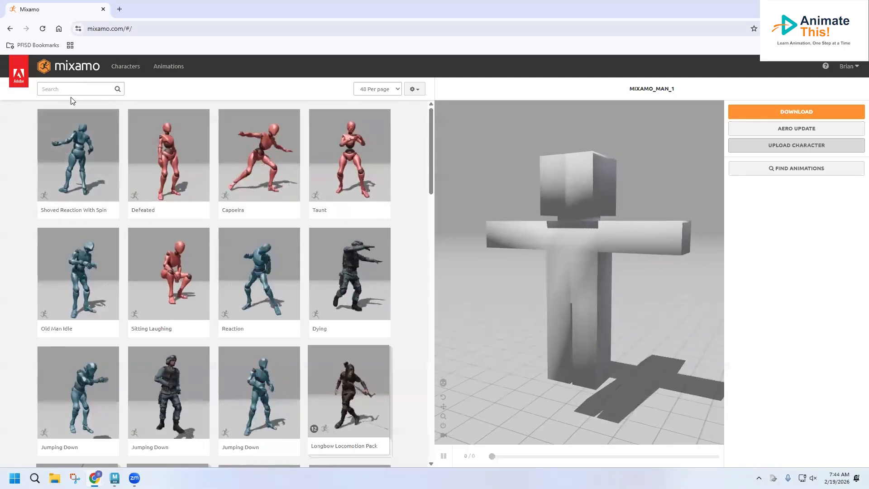
# - Preview the Defeated, Reaction and Taunt animations on the rigged character
pyautogui.click(194, 159)
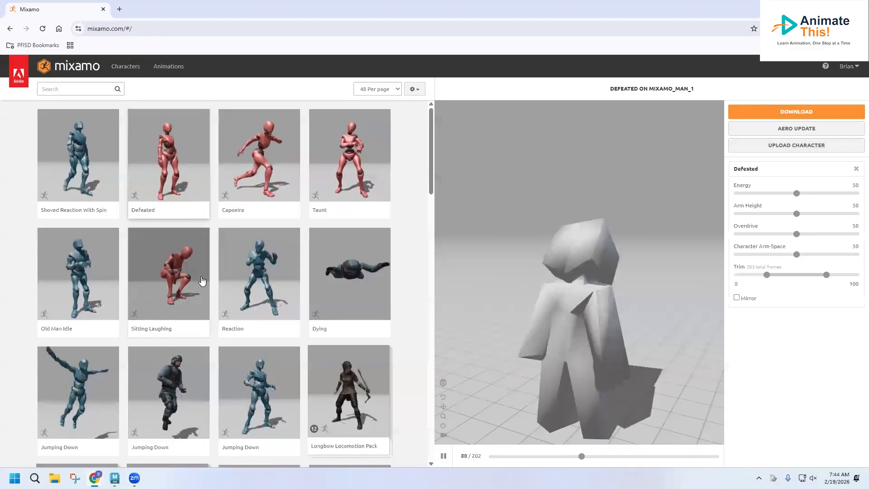
pyautogui.click(269, 316)
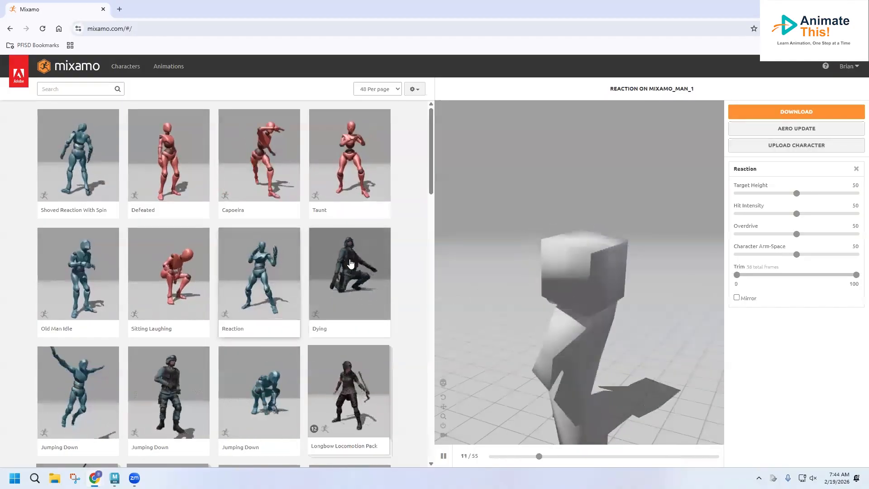
pyautogui.click(356, 180)
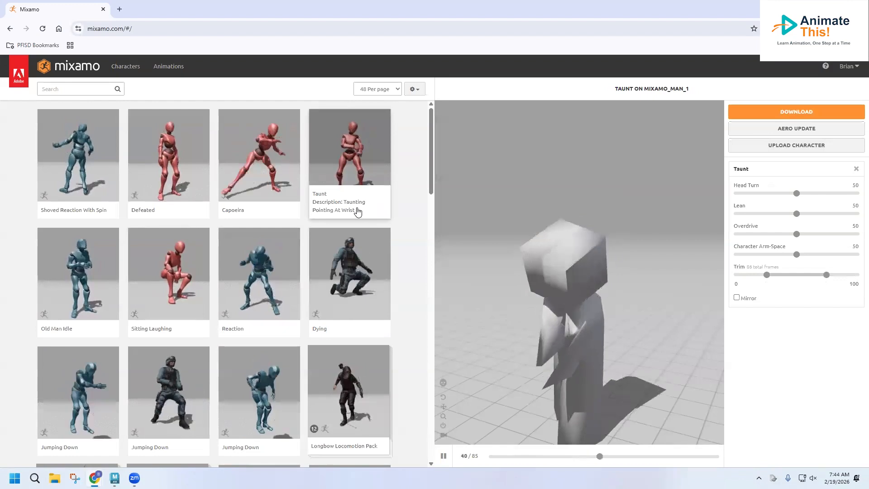
# - Apply the Capoeira animation and download the character as FBX Binary with skin, 30 frames per second and no keyframe reduction
pyautogui.click(280, 134)
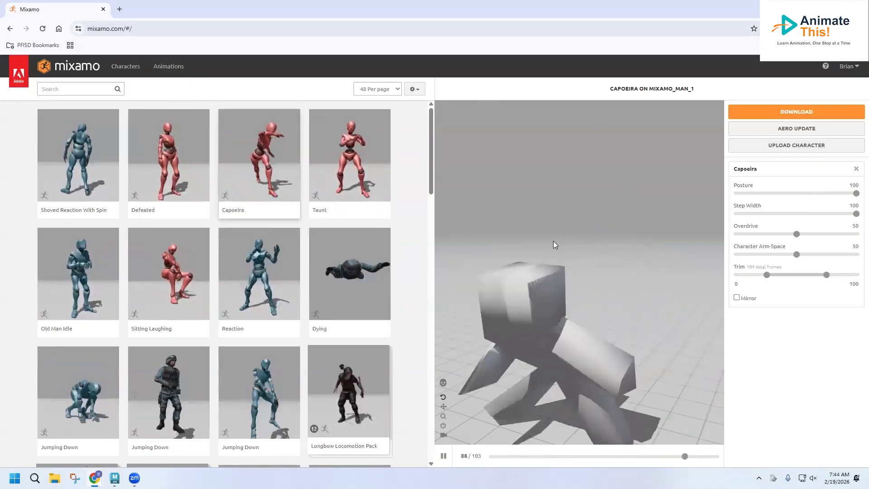
pyautogui.click(782, 113)
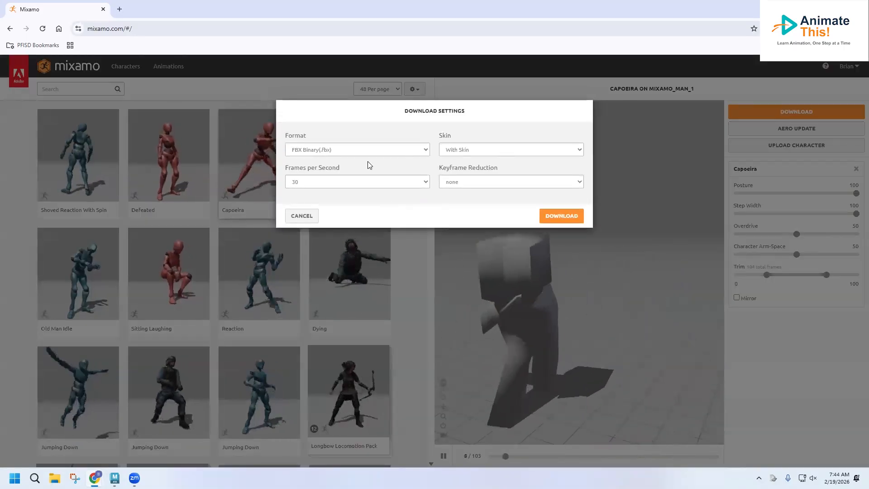
pyautogui.click(561, 218)
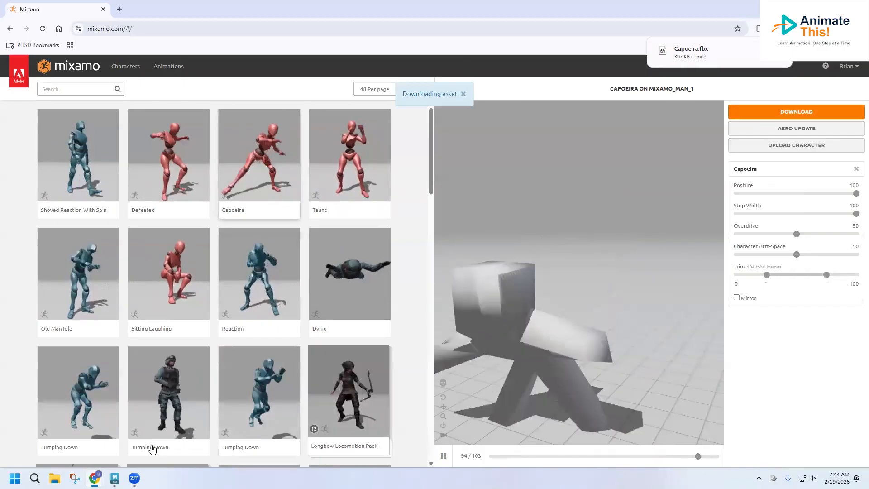
# - Switch back to Maya, save the character scene and start a new empty scene
pyautogui.click(115, 478)
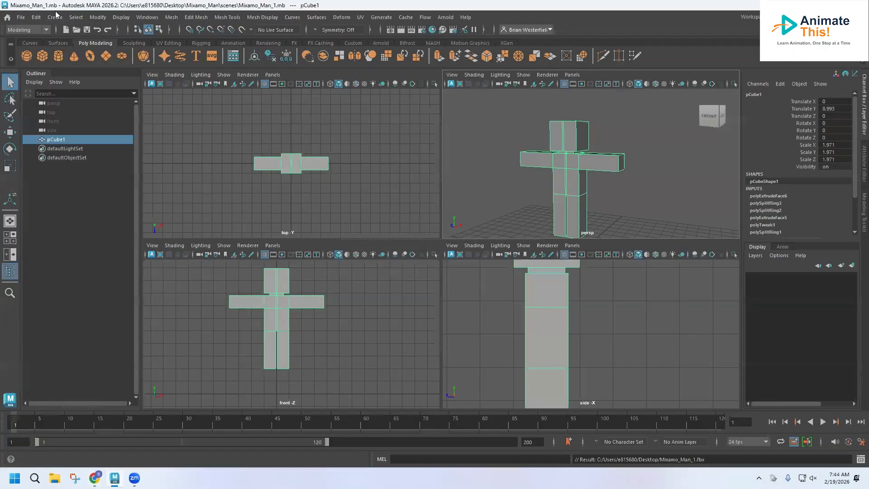
pyautogui.click(22, 17)
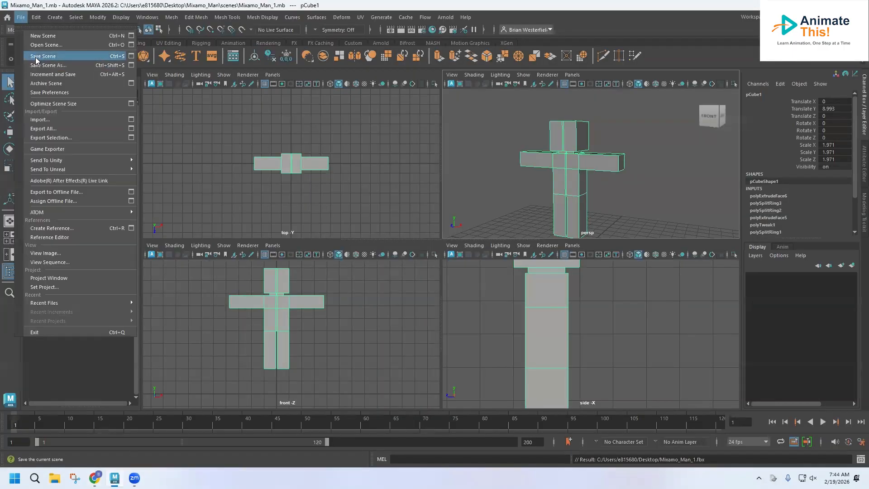
pyautogui.click(36, 56)
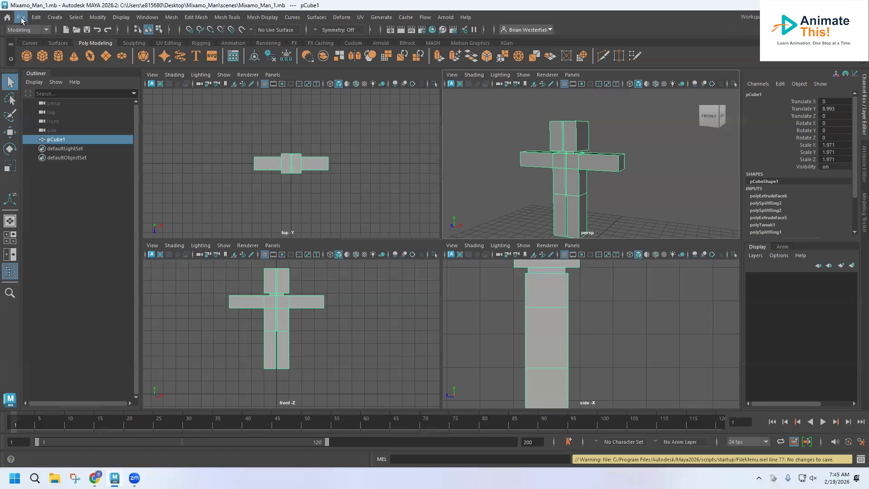
pyautogui.click(22, 17)
pyautogui.click(43, 35)
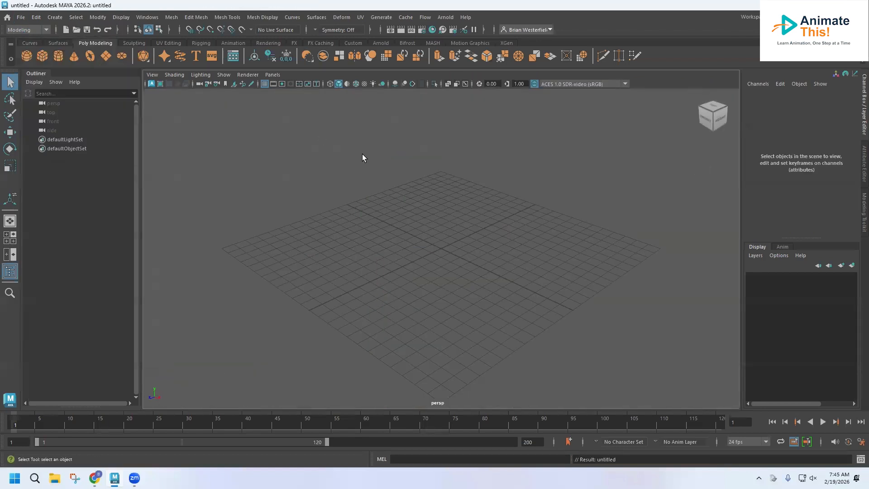
# - Import Capoeira.fbx from the Downloads folder into the empty scene
pyautogui.click(21, 18)
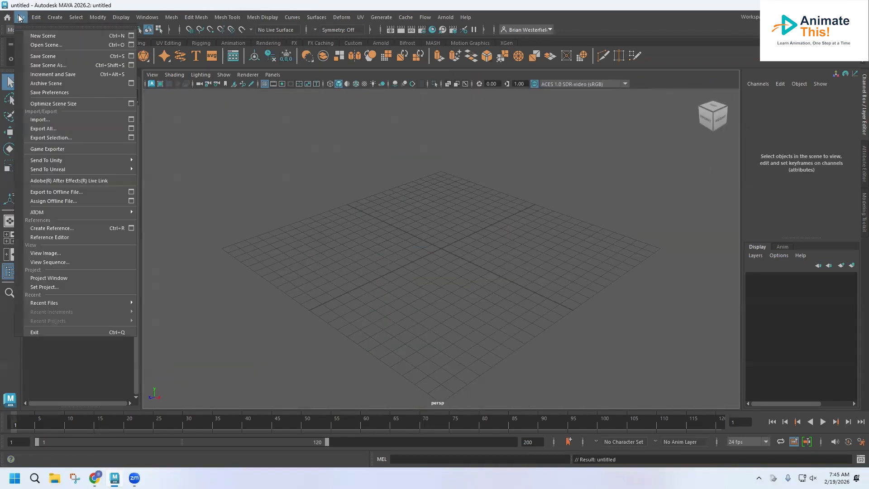
pyautogui.click(56, 120)
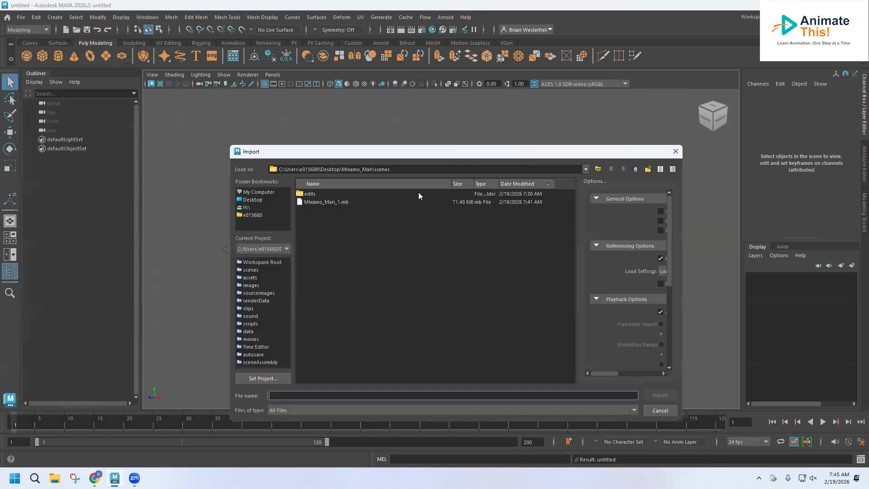
pyautogui.click(253, 215)
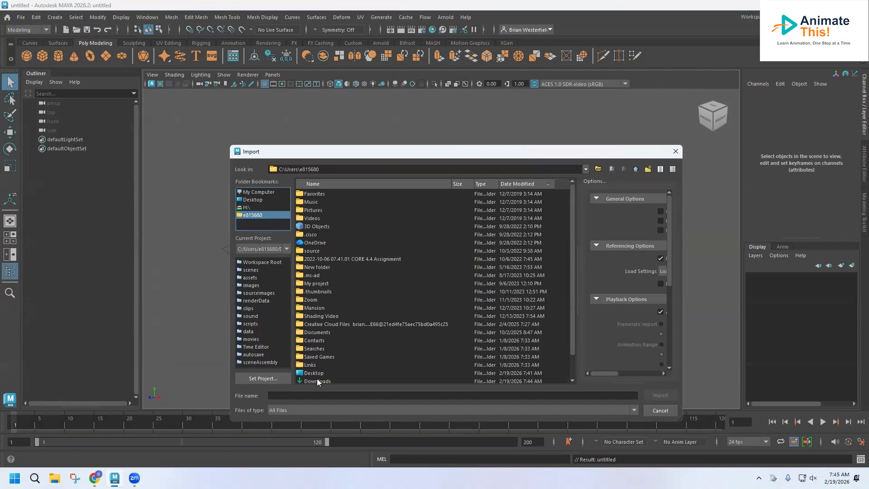
pyautogui.doubleClick(316, 381)
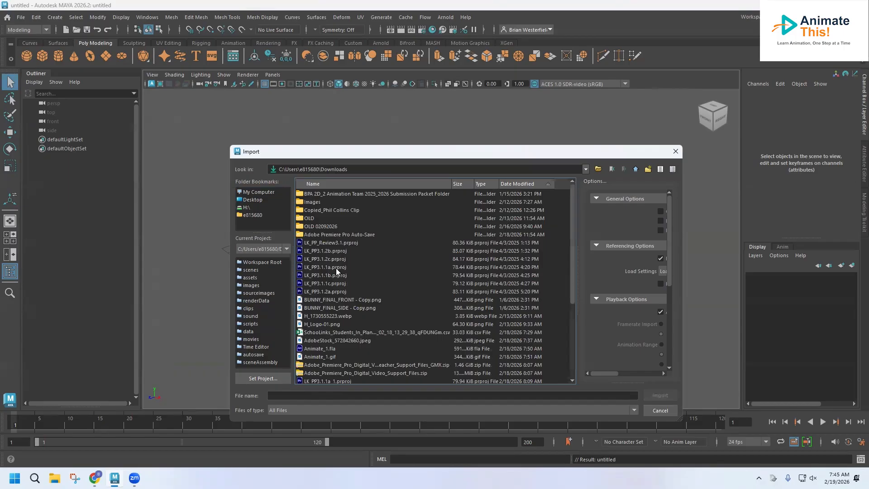
pyautogui.scroll(-5, 335, 268)
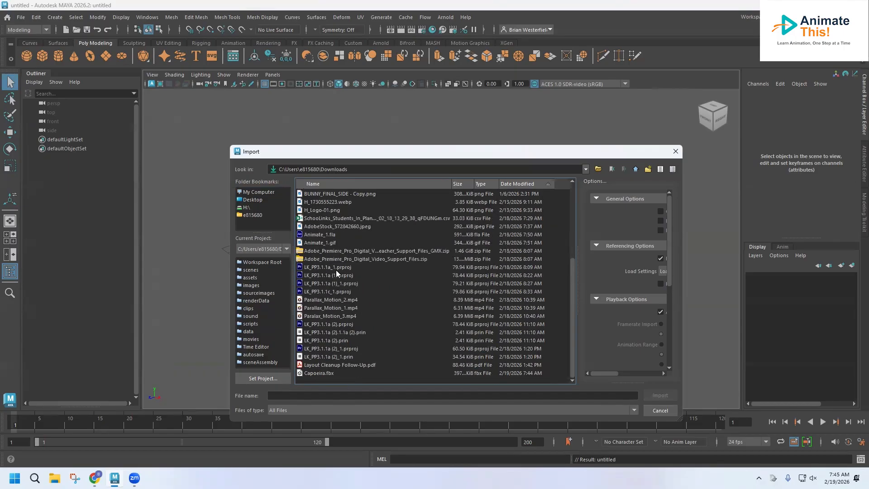
pyautogui.doubleClick(318, 373)
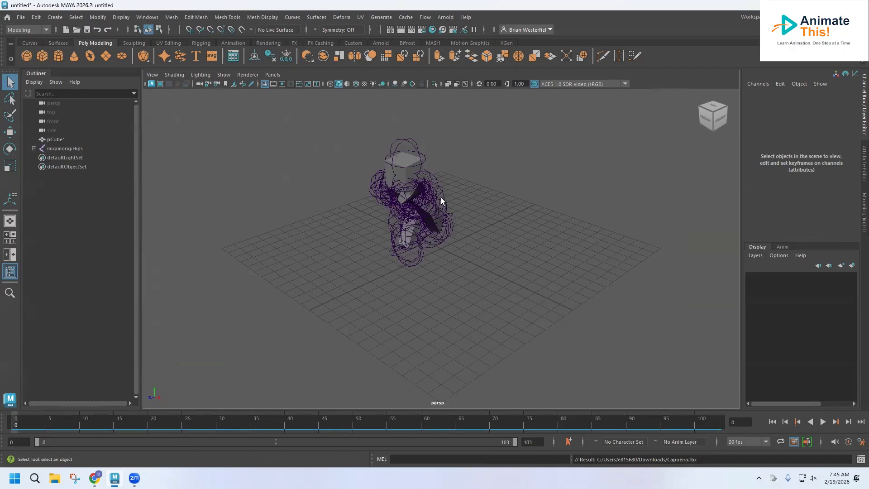
# - Set the playback speed to Play Every Frame, Max Real-time and play the imported Capoeira animation
pyautogui.click(821, 421)
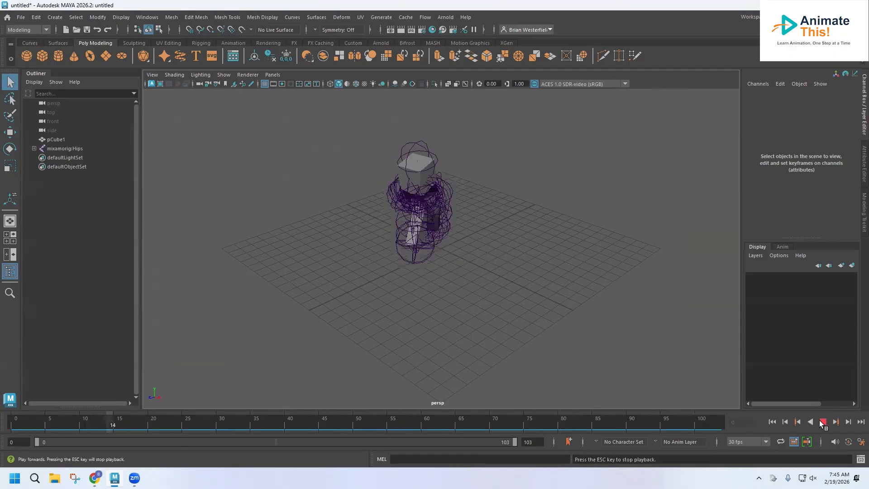
pyautogui.click(821, 421)
pyautogui.rightClick(456, 424)
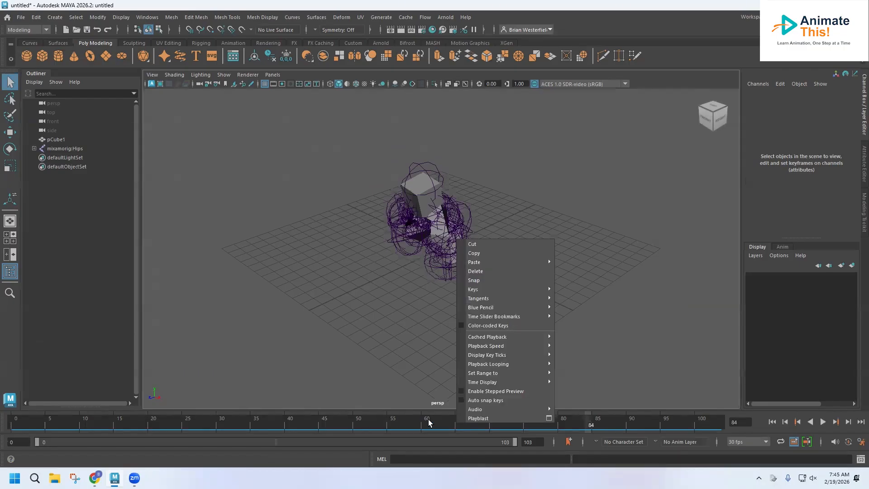
pyautogui.moveTo(531, 346)
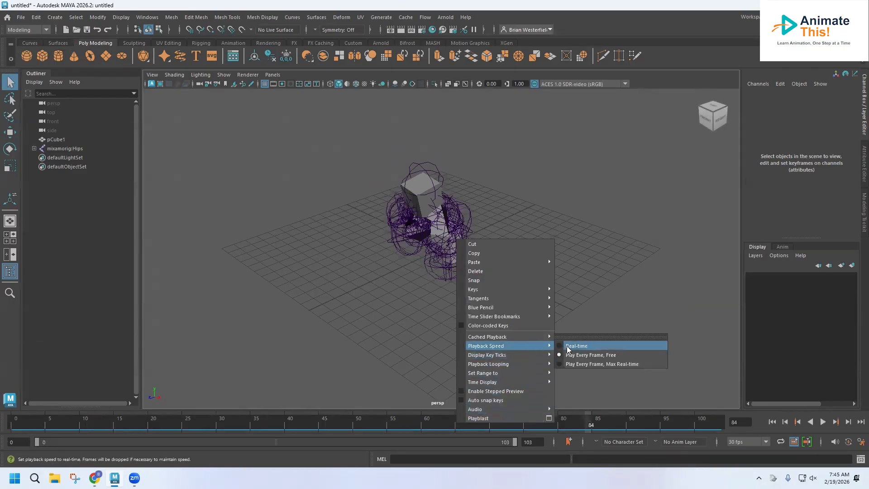
pyautogui.click(586, 365)
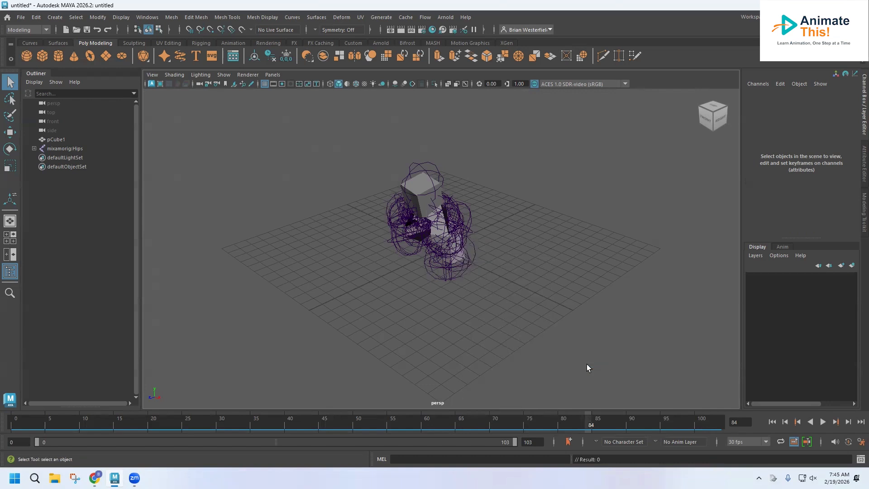
pyautogui.click(821, 418)
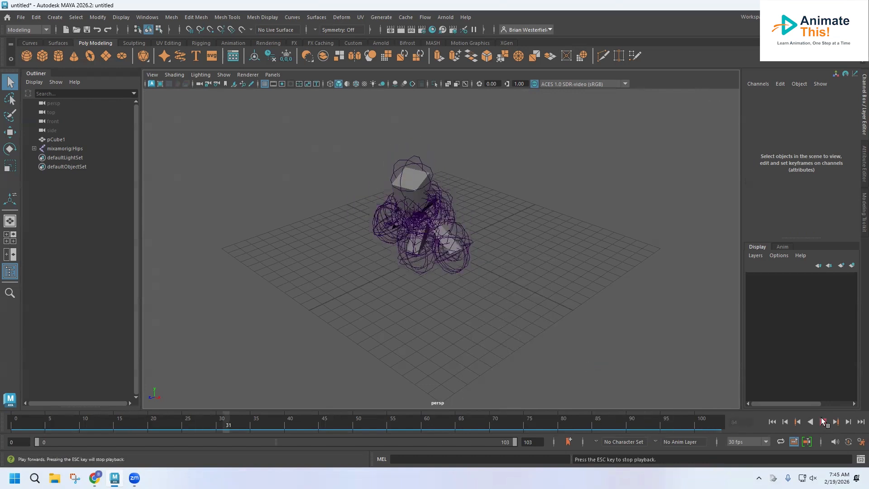
pyautogui.click(820, 418)
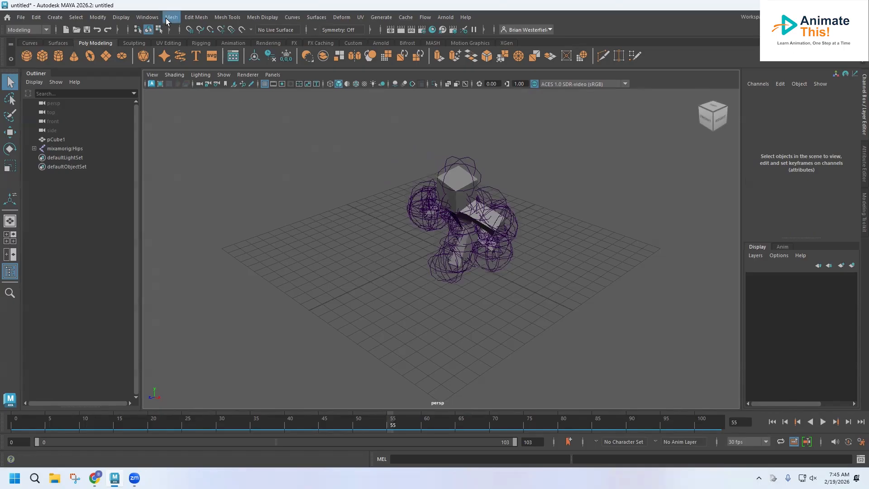
# - Set the joint display size to 0.1 for the imported skeleton
pyautogui.click(126, 19)
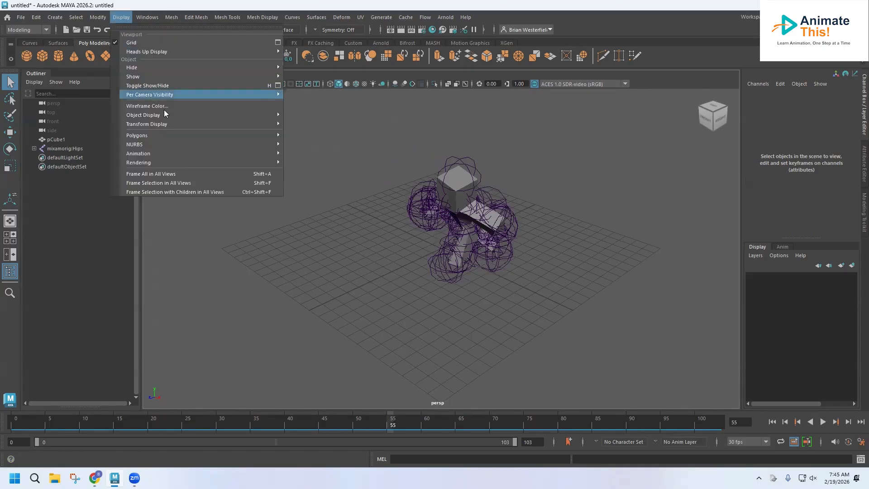
pyautogui.moveTo(185, 153)
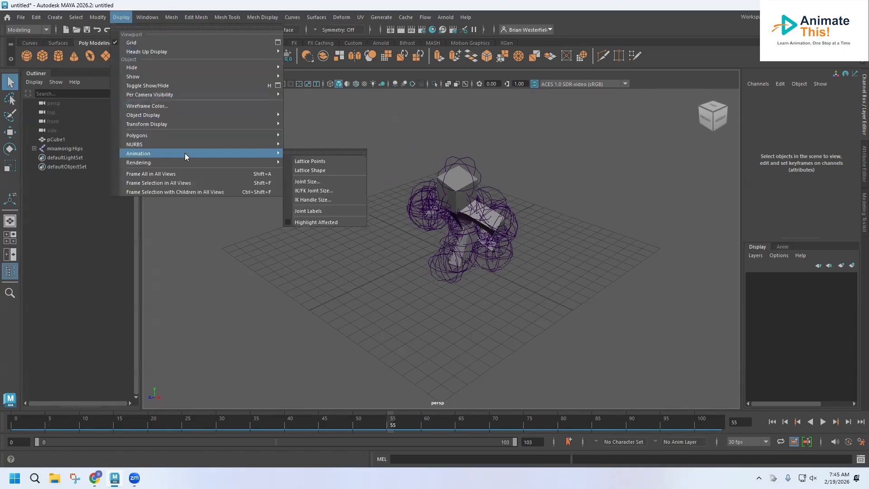
pyautogui.click(308, 182)
pyautogui.doubleClick(321, 188)
pyautogui.press('BackSpace')
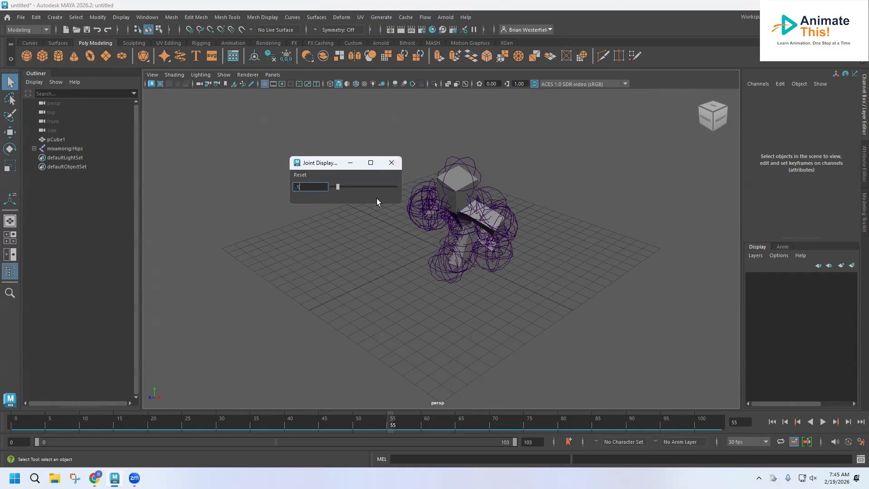
pyautogui.write('.1')
pyautogui.press('Return')
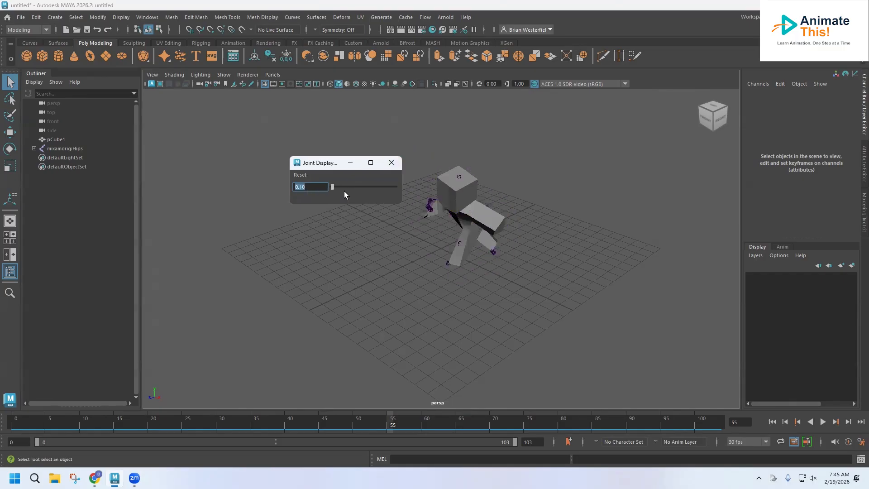
pyautogui.moveTo(311, 187); pyautogui.dragTo(299, 186)
pyautogui.press('Return')
pyautogui.click(391, 163)
# - Scrub and play through the Capoeira animation to examine the character's leg and foot movement up close, and return to frame 0
pyautogui.moveTo(49, 418)
pyautogui.mouseDown()
pyautogui.moveTo(23, 419)
pyautogui.moveTo(458, 423)
pyautogui.moveTo(199, 401)
pyautogui.moveTo(172, 419)
pyautogui.mouseUp()
pyautogui.moveTo(216, 391)
pyautogui.mouseDown()
pyautogui.moveTo(555, 390)
pyautogui.moveTo(212, 380)
pyautogui.mouseUp()
pyautogui.scroll(6, 358, 218)
pyautogui.moveTo(314, 210)
pyautogui.keyDown('alt'); pyautogui.mouseDown()
pyautogui.moveTo(300, 300)
pyautogui.moveTo(335, 234)
pyautogui.moveTo(367, 212)
pyautogui.moveTo(462, 207)
pyautogui.moveTo(365, 209)
pyautogui.moveTo(319, 197)
pyautogui.moveTo(319, 164)
pyautogui.moveTo(321, 198)
pyautogui.mouseUp(); pyautogui.keyUp('alt')
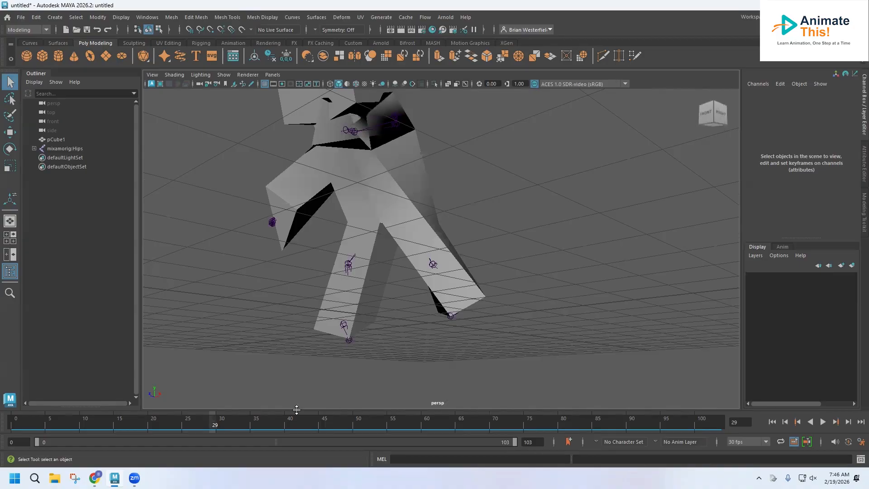
pyautogui.hotkey('alt', 'v')
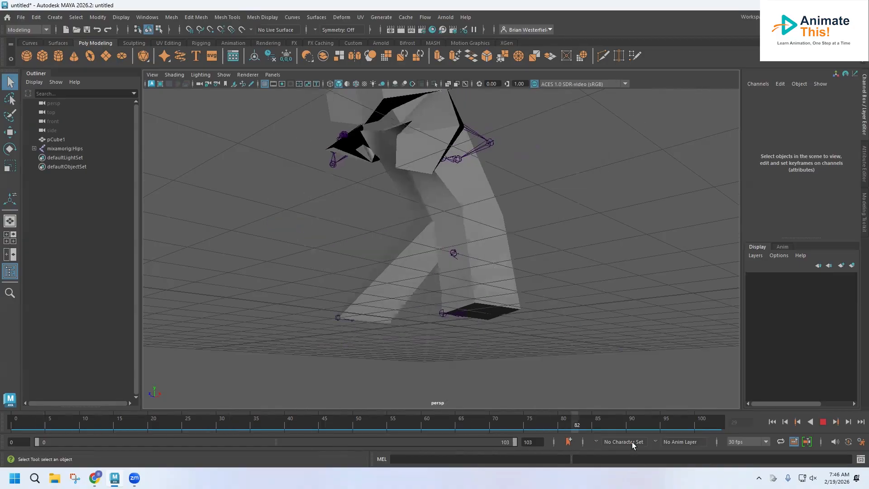
pyautogui.moveTo(407, 428); pyautogui.dragTo(12, 425)
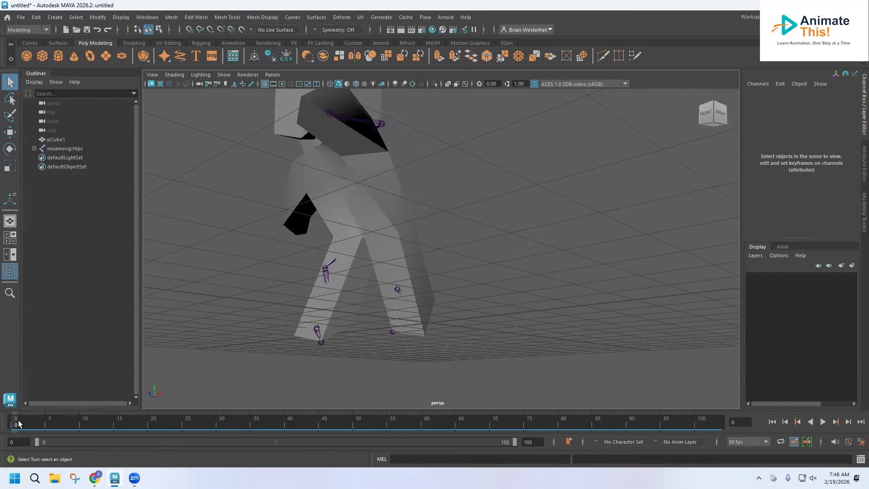
pyautogui.hotkey('alt', 'v')
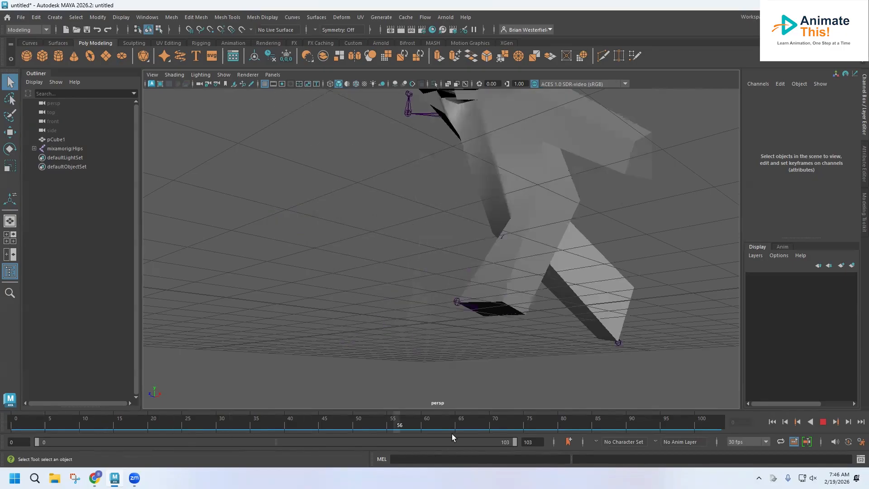
pyautogui.moveTo(599, 431); pyautogui.dragTo(15, 414)
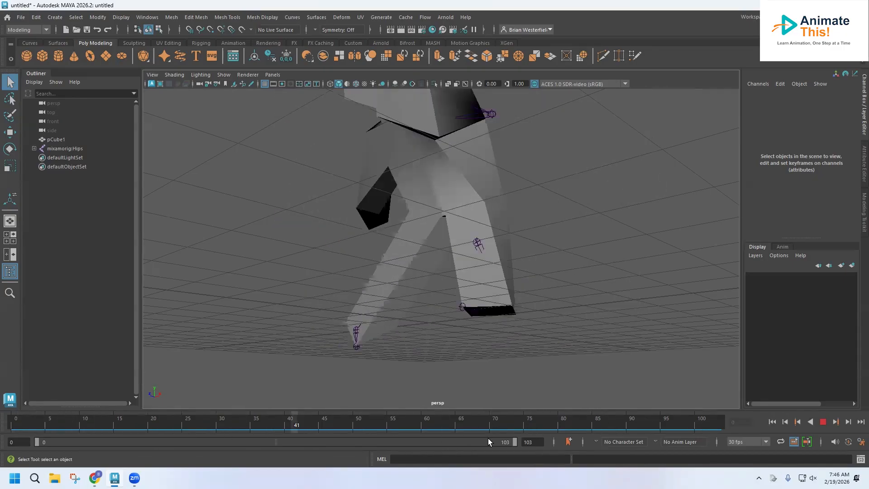
pyautogui.click(10, 417)
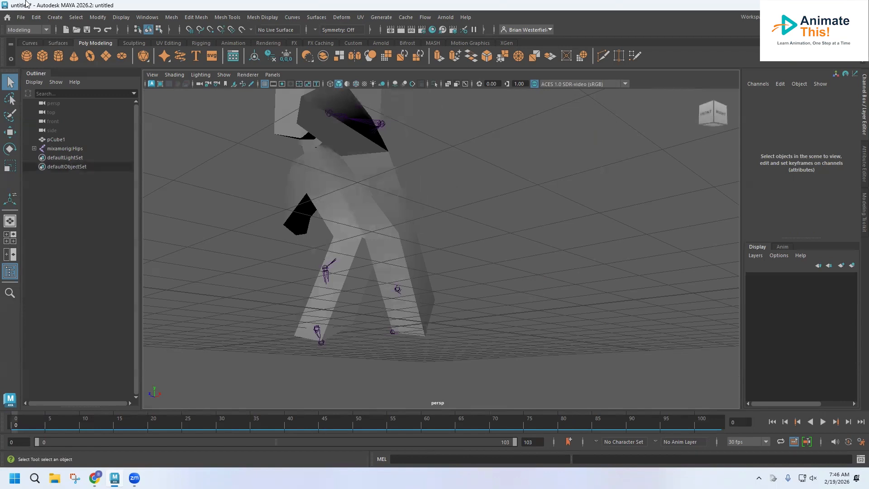
# - Set the current project to the Mixamo_Man folder on the Desktop
pyautogui.click(20, 17)
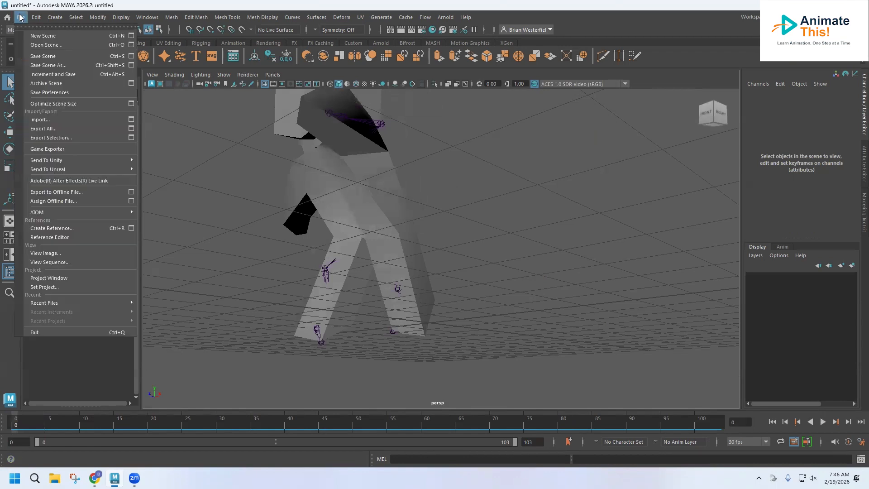
pyautogui.click(48, 287)
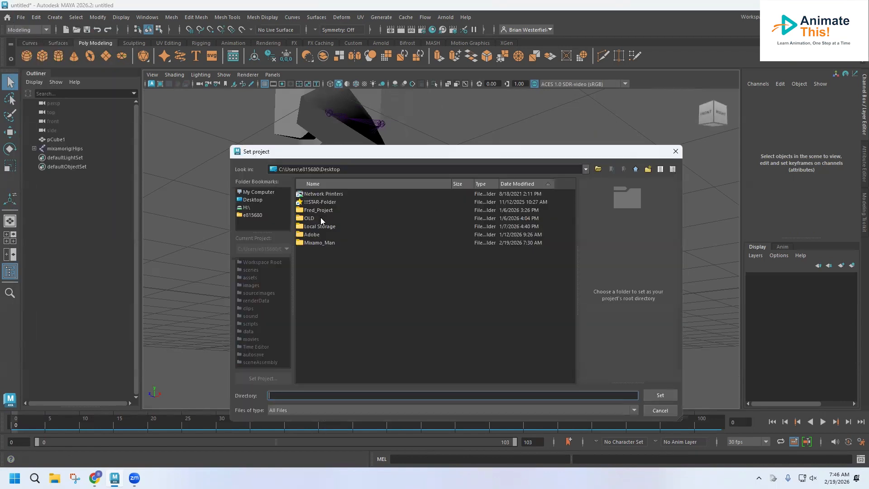
pyautogui.click(317, 244)
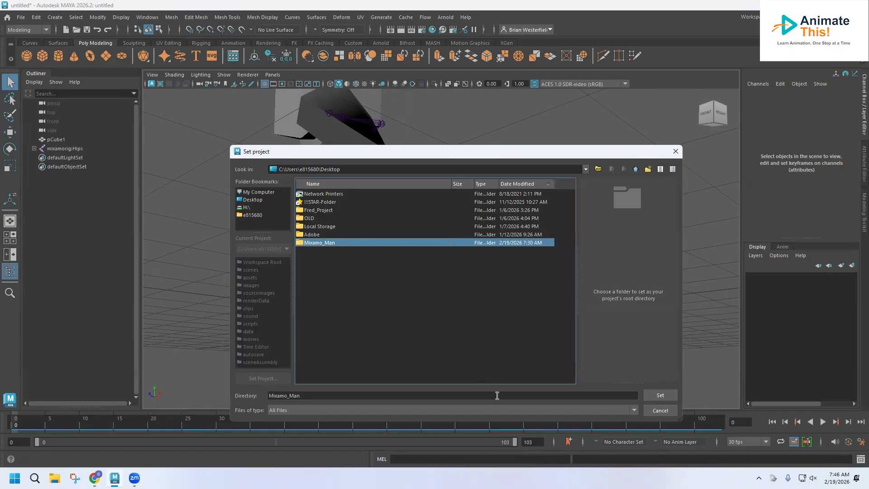
pyautogui.click(654, 396)
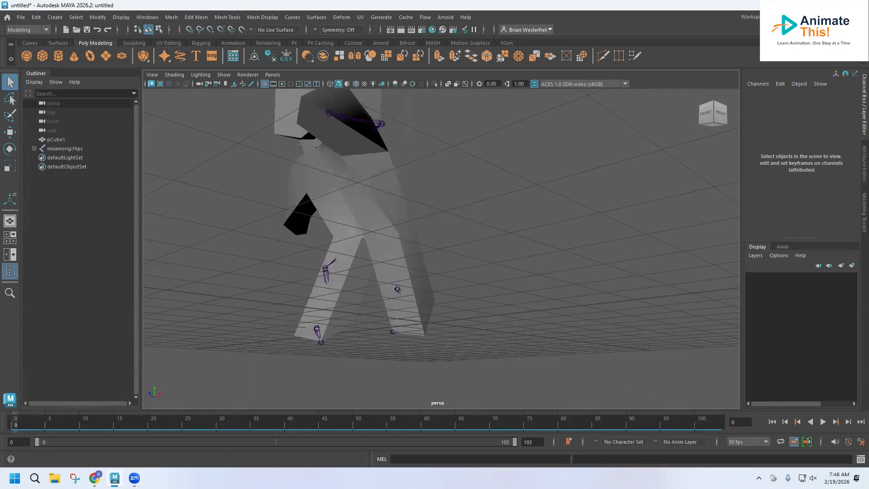
# - Save the animated scene under the new name Mixamo_Man_2 as Maya Binary in the project's scenes folder
pyautogui.click(17, 17)
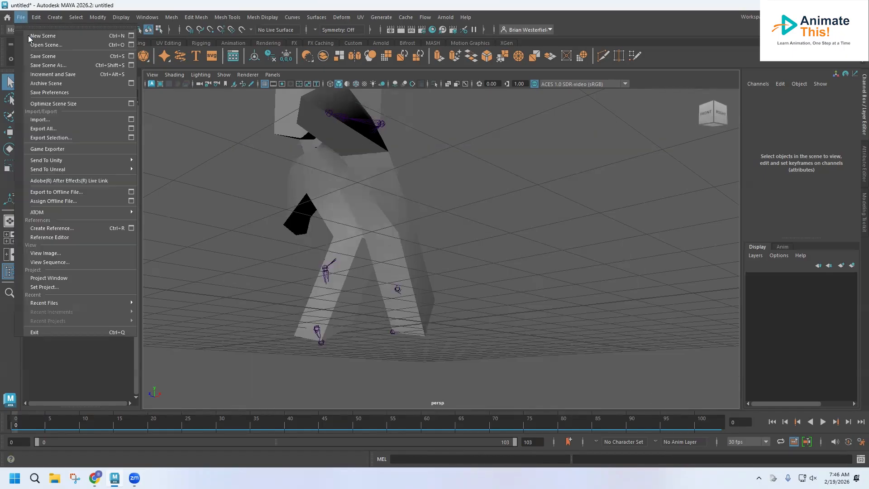
pyautogui.click(43, 65)
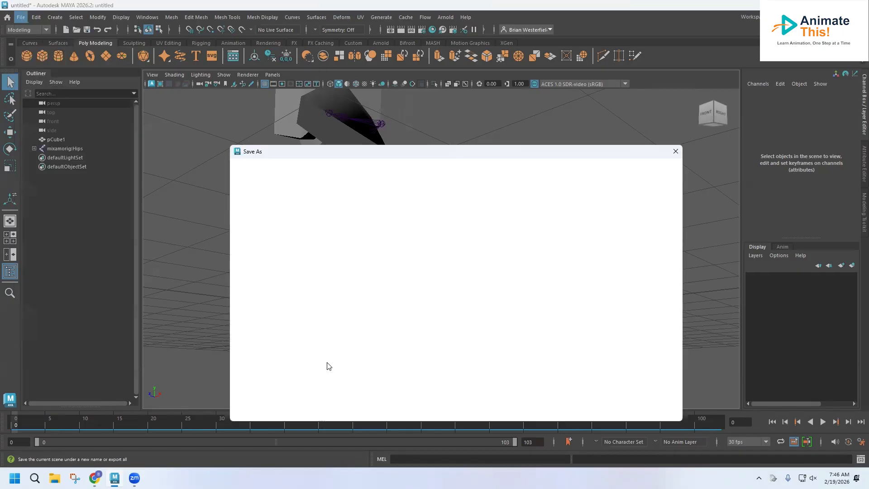
pyautogui.click(328, 202)
pyautogui.click(305, 396)
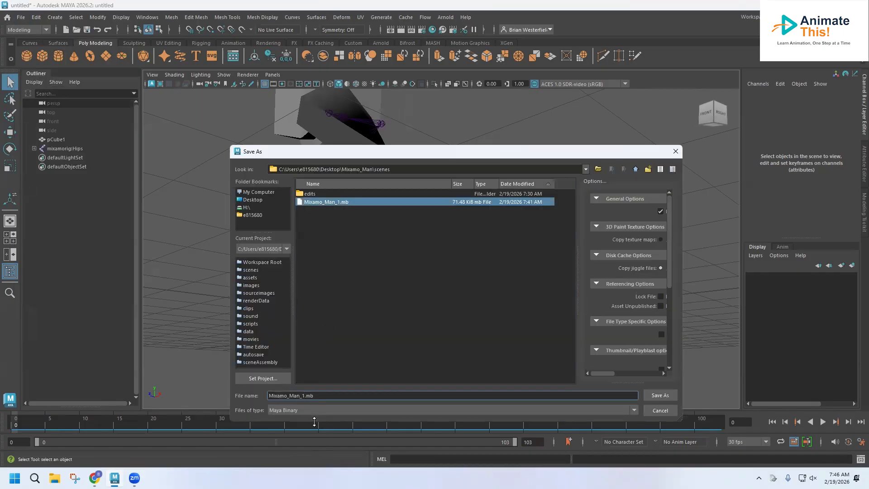
pyautogui.press('BackSpace')
pyautogui.write('2')
pyautogui.press('Return')
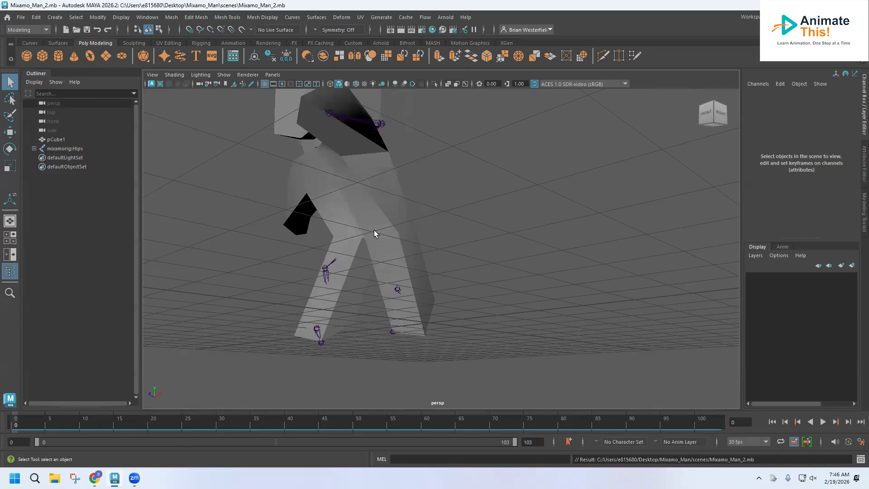
# - Play back the animation in the saved scene and scrub back to frame 3
pyautogui.hotkey('alt', 'v')
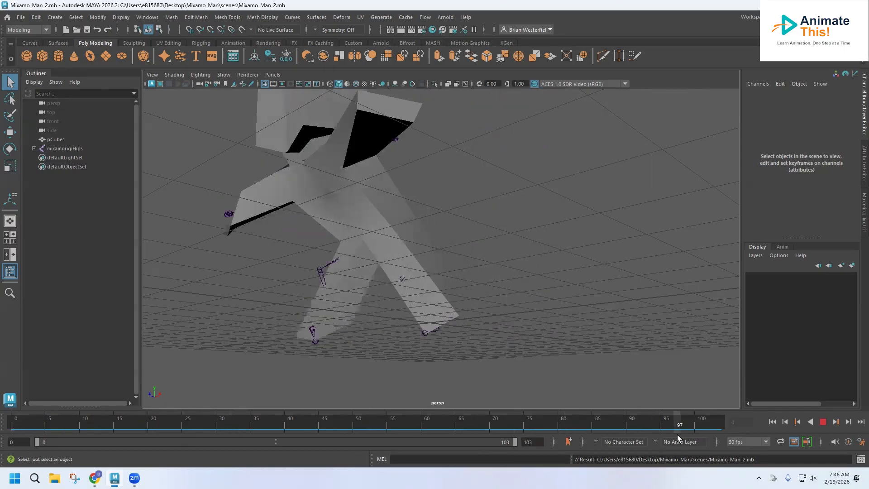
pyautogui.moveTo(569, 423); pyautogui.dragTo(40, 419)
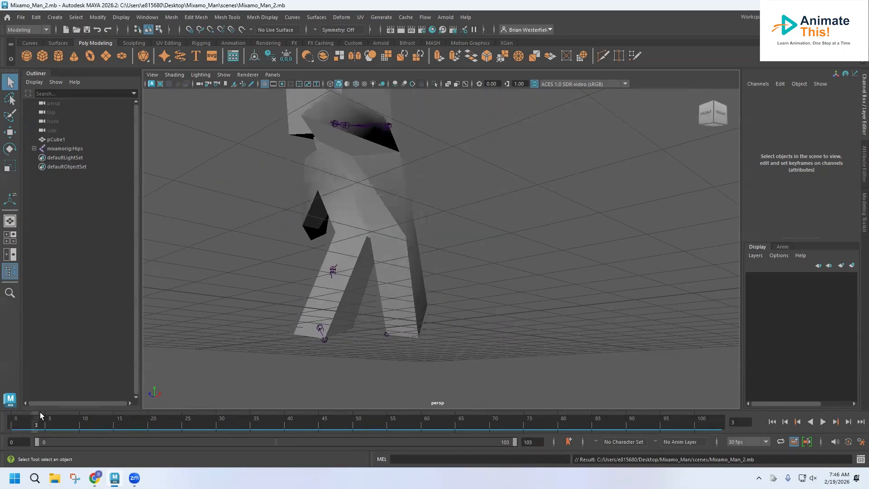